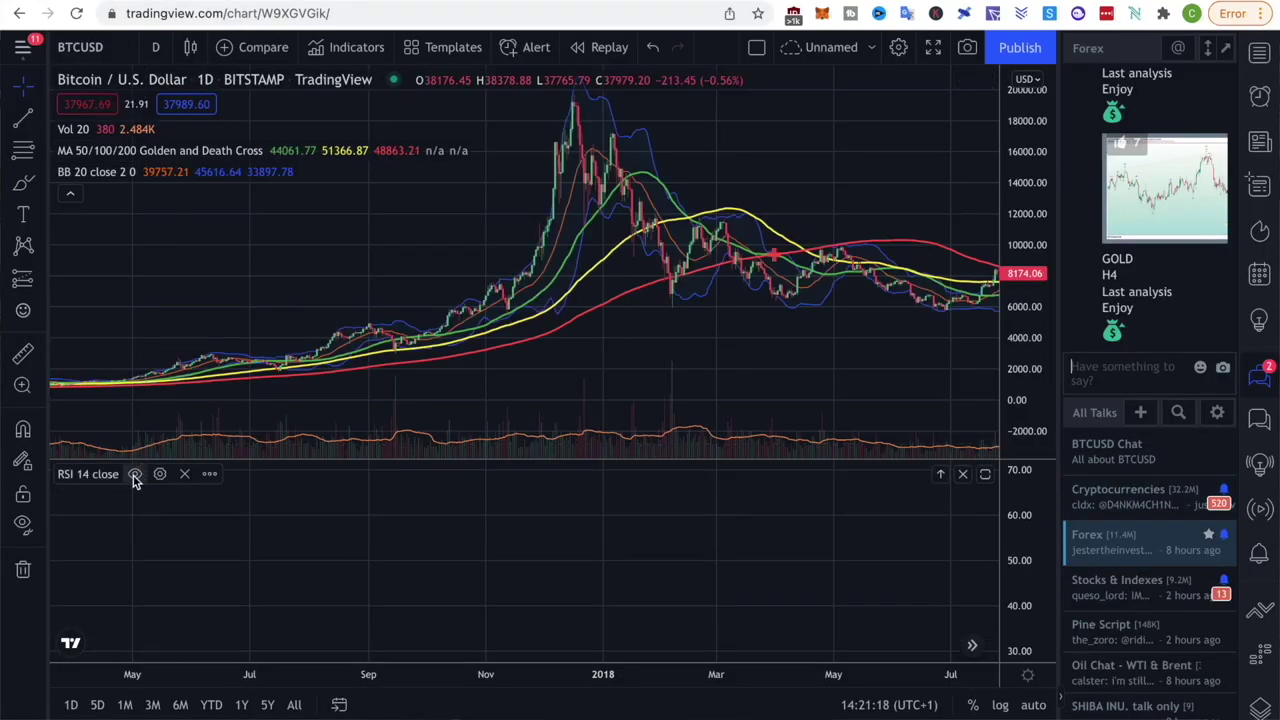
Show the hidden RSI 14 indicator on the daily Bitcoin chart and review the price history from 2018 into 2020
{"action": "left_click", "coordinate": [134, 474]}
{"action": "scroll", "coordinate": [607, 352], "scroll_direction": "right", "scroll_amount": 15}
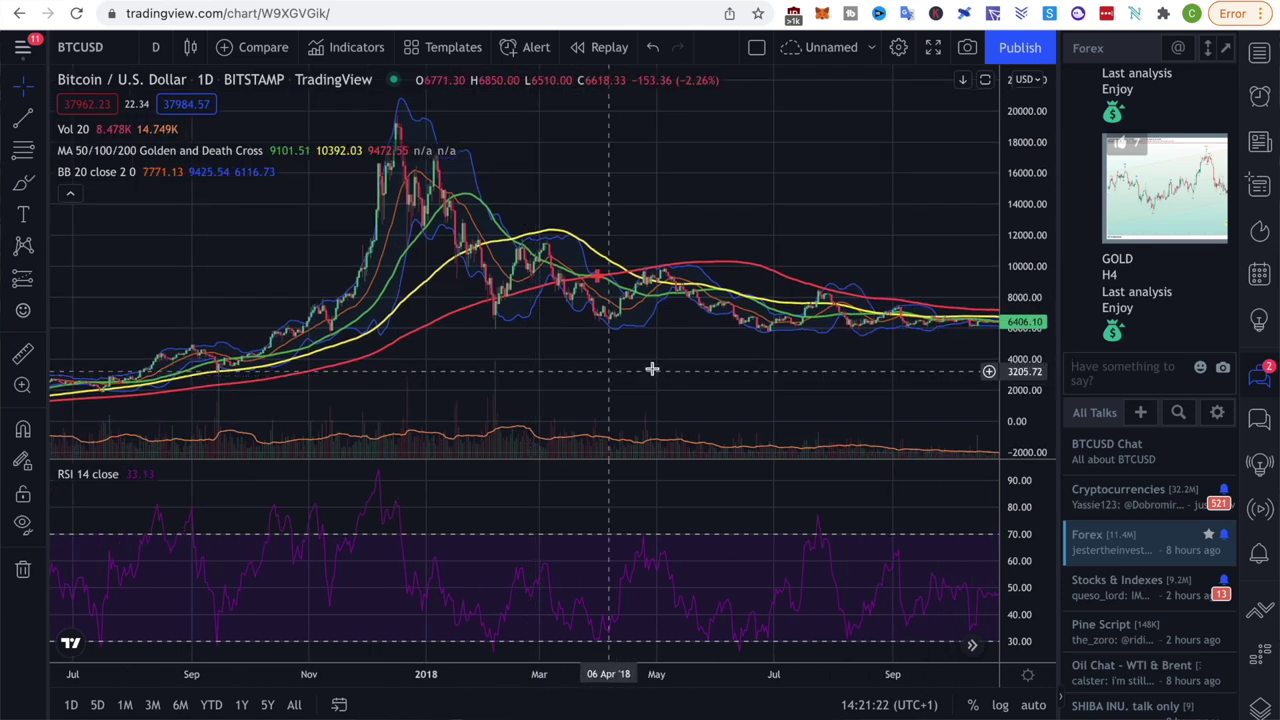
{"action": "scroll", "coordinate": [590, 360], "scroll_direction": "right", "scroll_amount": 15}
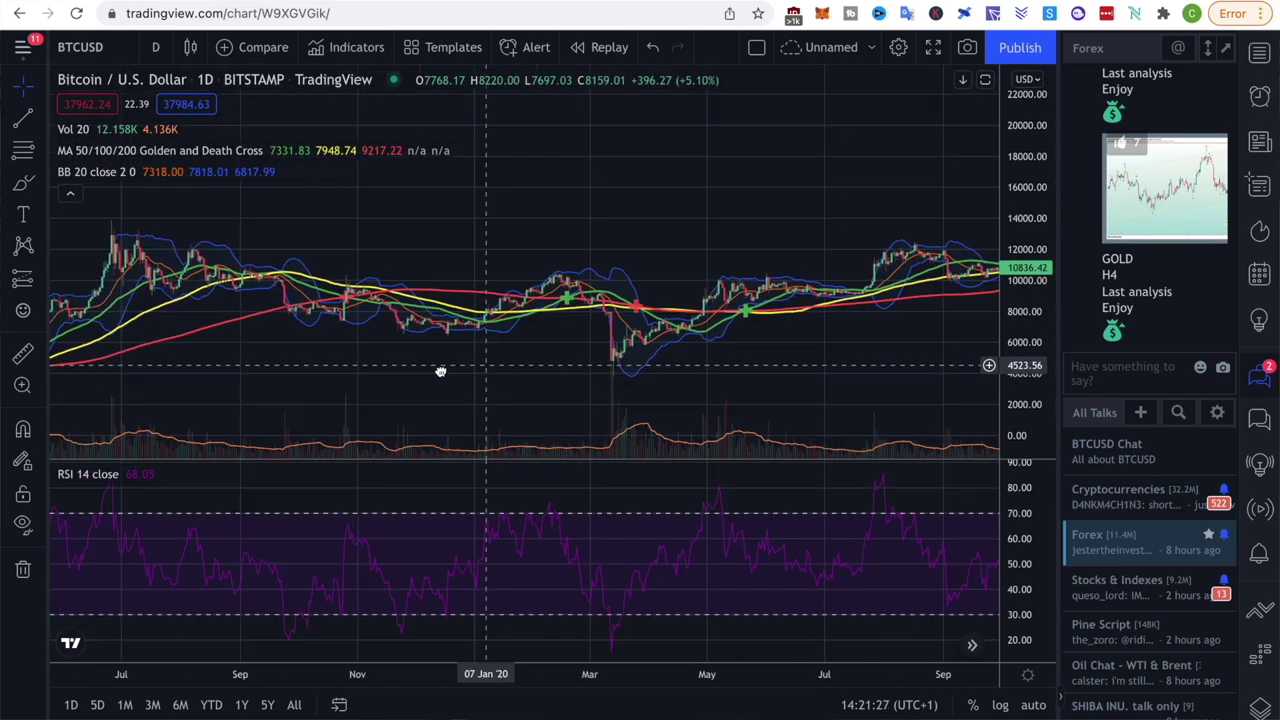
{"action": "scroll", "coordinate": [1013, 204], "scroll_direction": "right", "scroll_amount": 15}
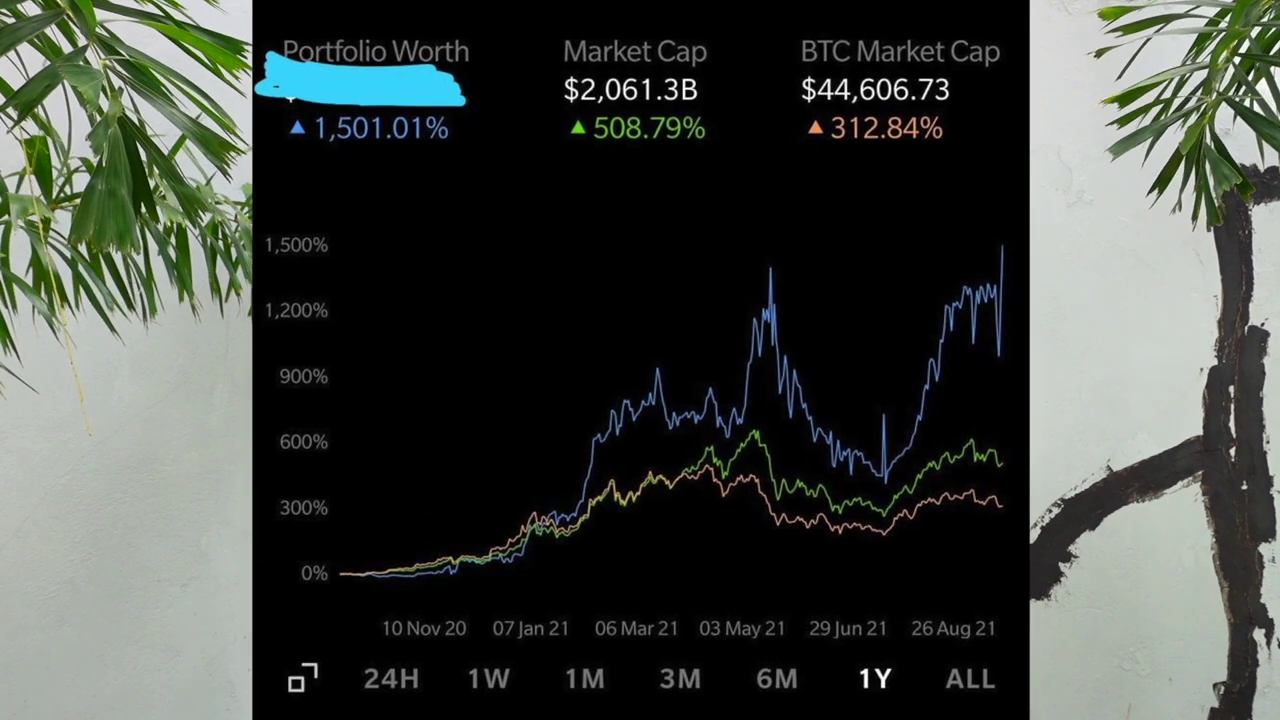
Read the market analysis article's sections on global market cap, BTC dominance, Cardano and the on-chain indicators for Bitcoin and Ethereum
{"action": "scroll", "coordinate": [907, 335], "scroll_direction": "down", "scroll_amount": 1}
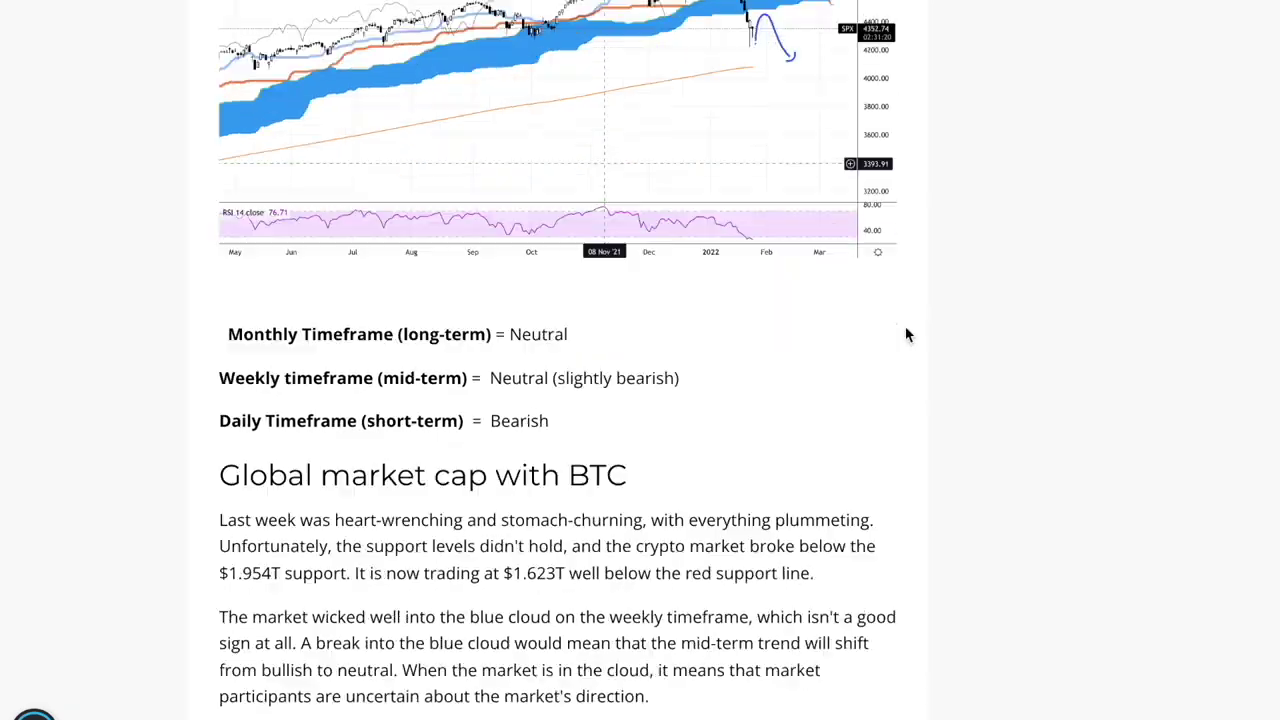
{"action": "scroll", "coordinate": [907, 335], "scroll_direction": "down", "scroll_amount": 15}
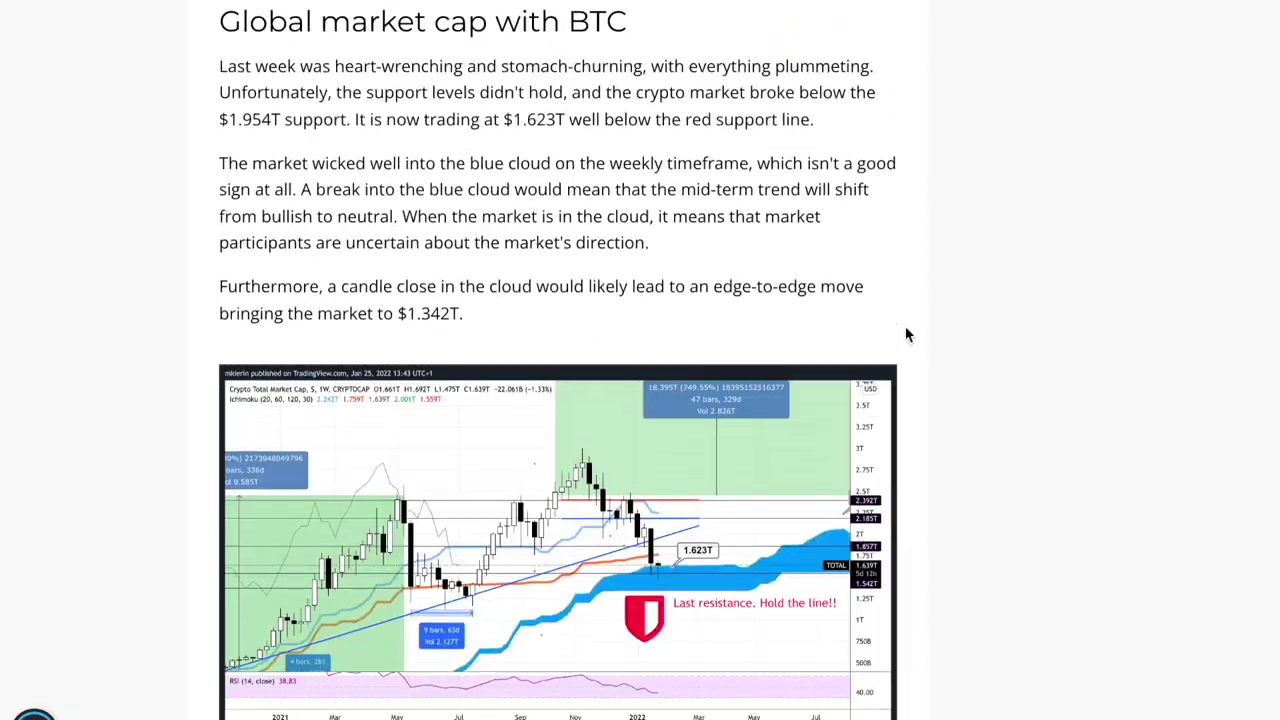
{"action": "scroll", "coordinate": [908, 320], "scroll_direction": "down", "scroll_amount": 20}
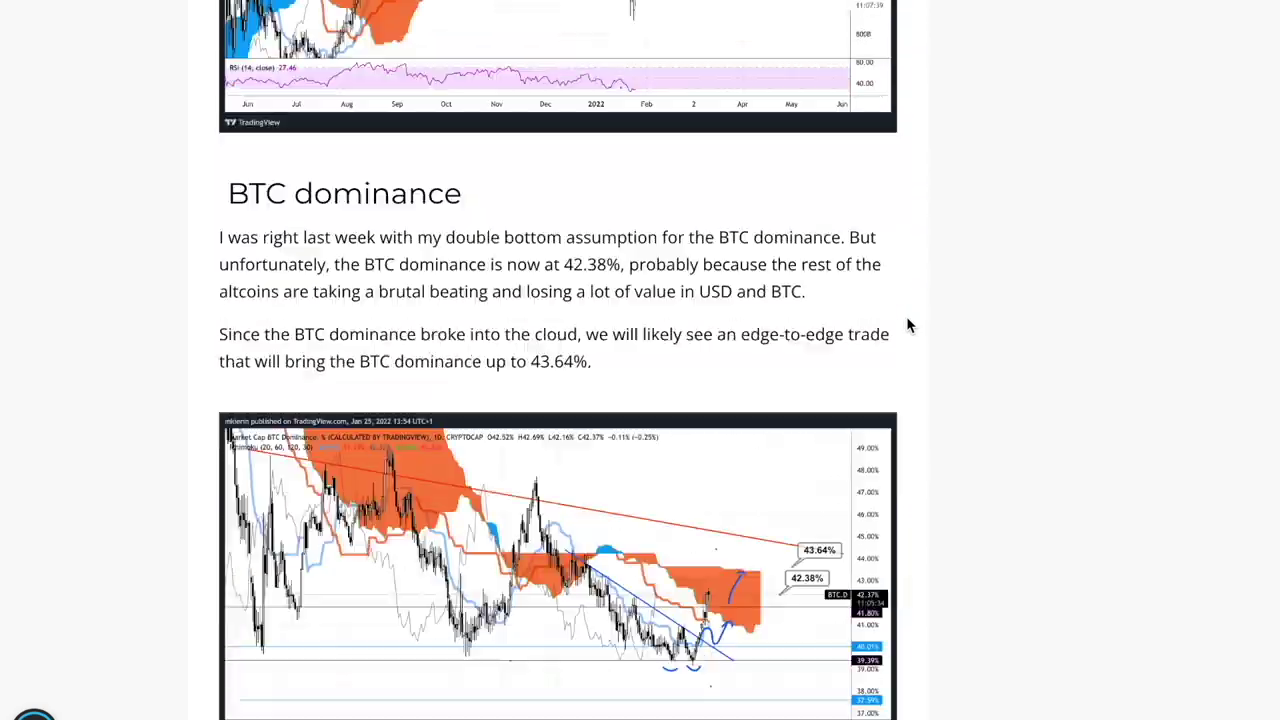
{"action": "scroll", "coordinate": [908, 324], "scroll_direction": "down", "scroll_amount": 20}
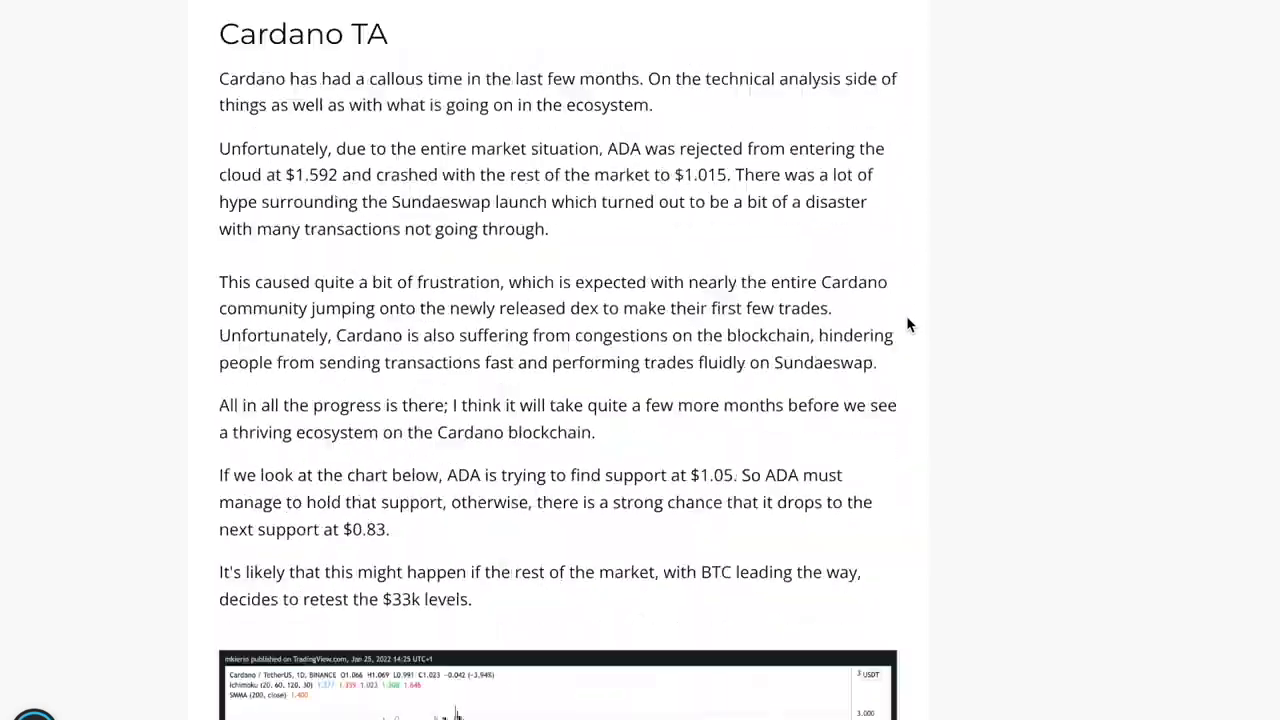
{"action": "scroll", "coordinate": [908, 324], "scroll_direction": "down", "scroll_amount": 20}
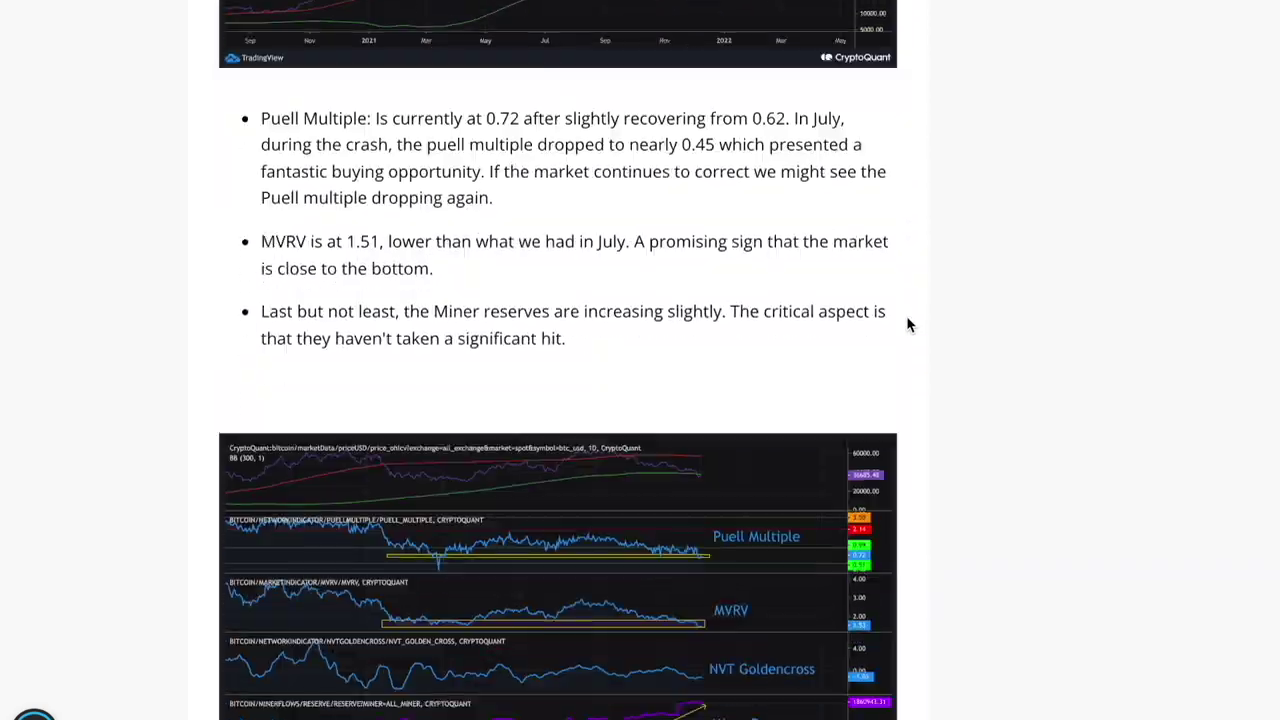
{"action": "scroll", "coordinate": [908, 324], "scroll_direction": "down", "scroll_amount": 20}
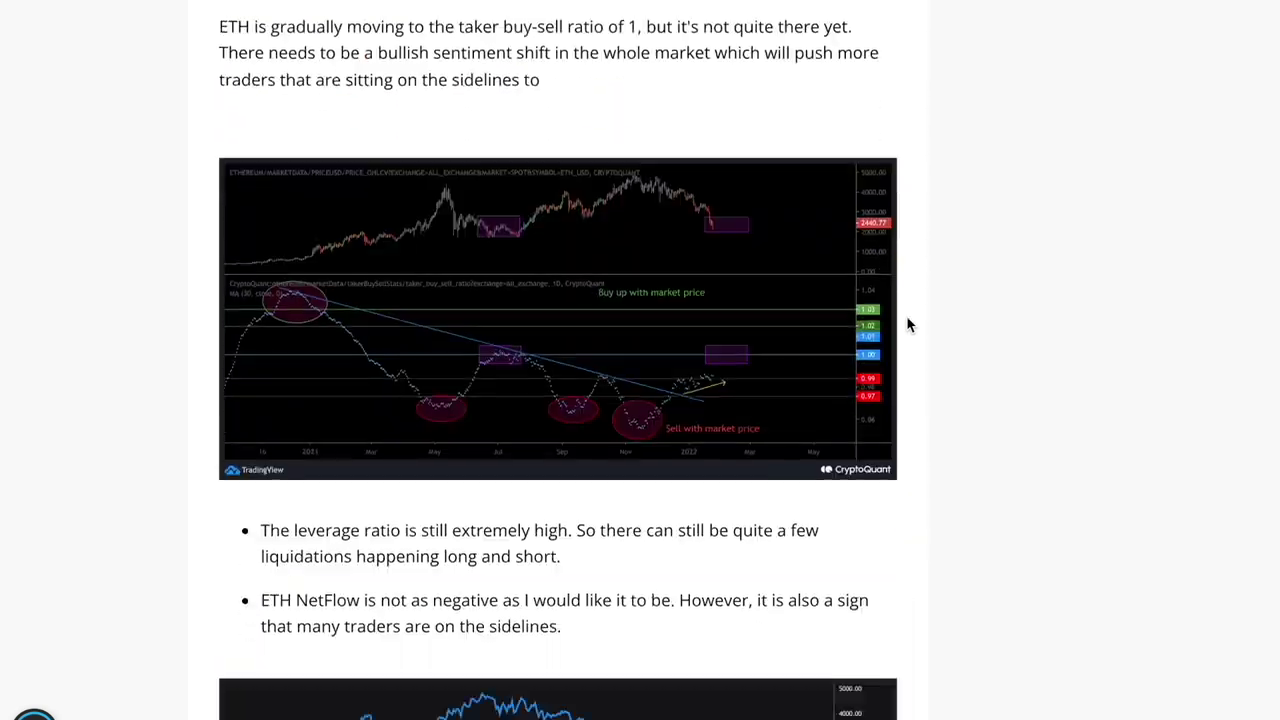
{"action": "scroll", "coordinate": [908, 324], "scroll_direction": "down", "scroll_amount": 10}
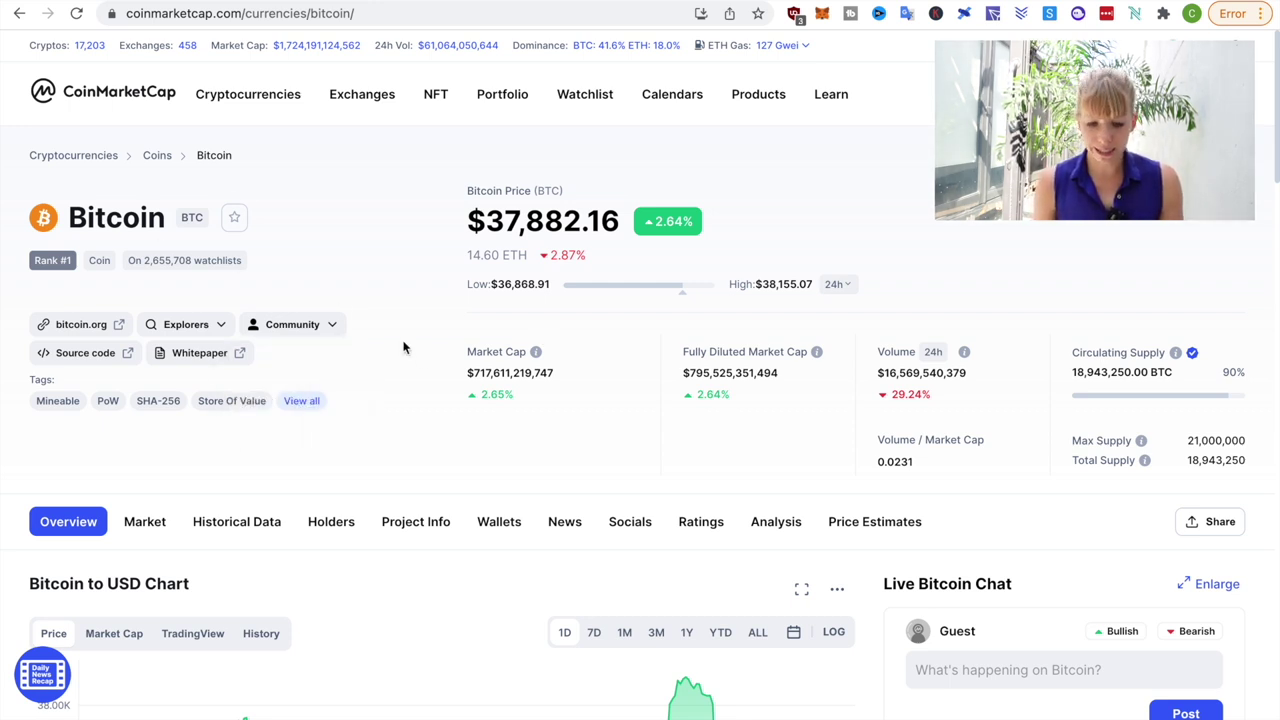
Go to the CoinMarketCap home page and open the Bitcoin page from the list of cryptocurrencies
{"action": "left_click", "coordinate": [80, 92]}
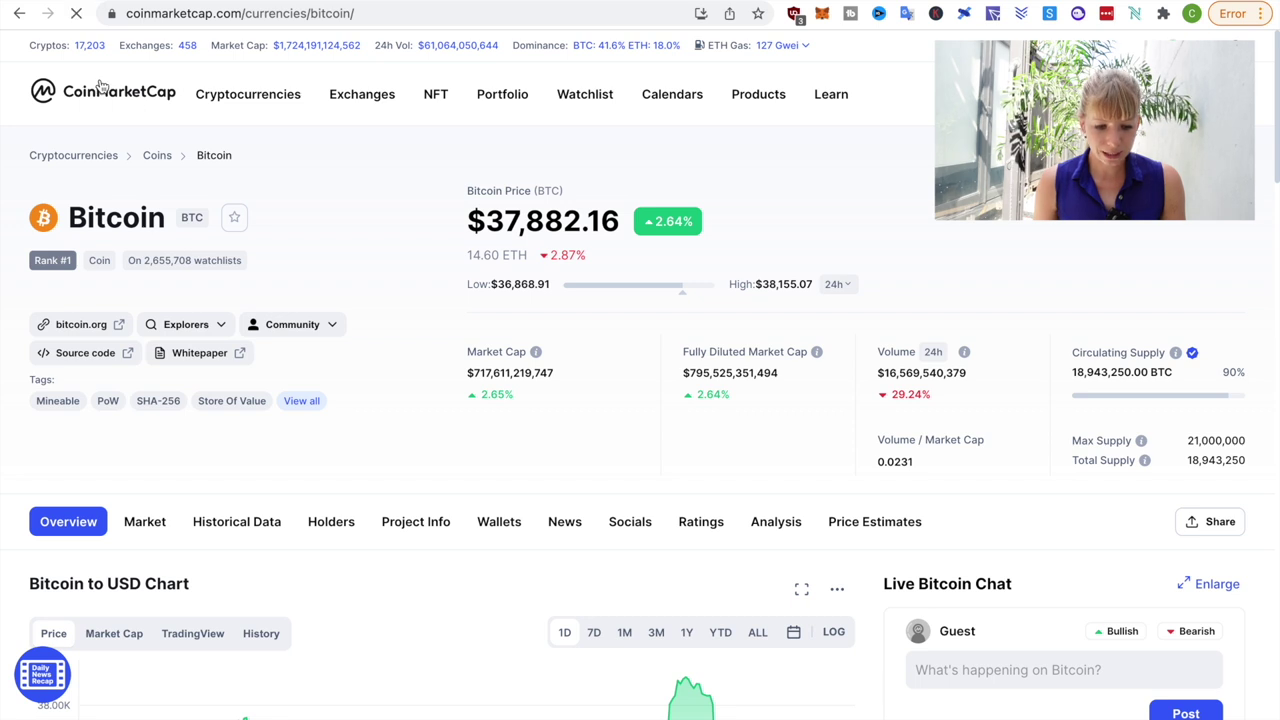
{"action": "scroll", "coordinate": [98, 482], "scroll_direction": "down", "scroll_amount": 3}
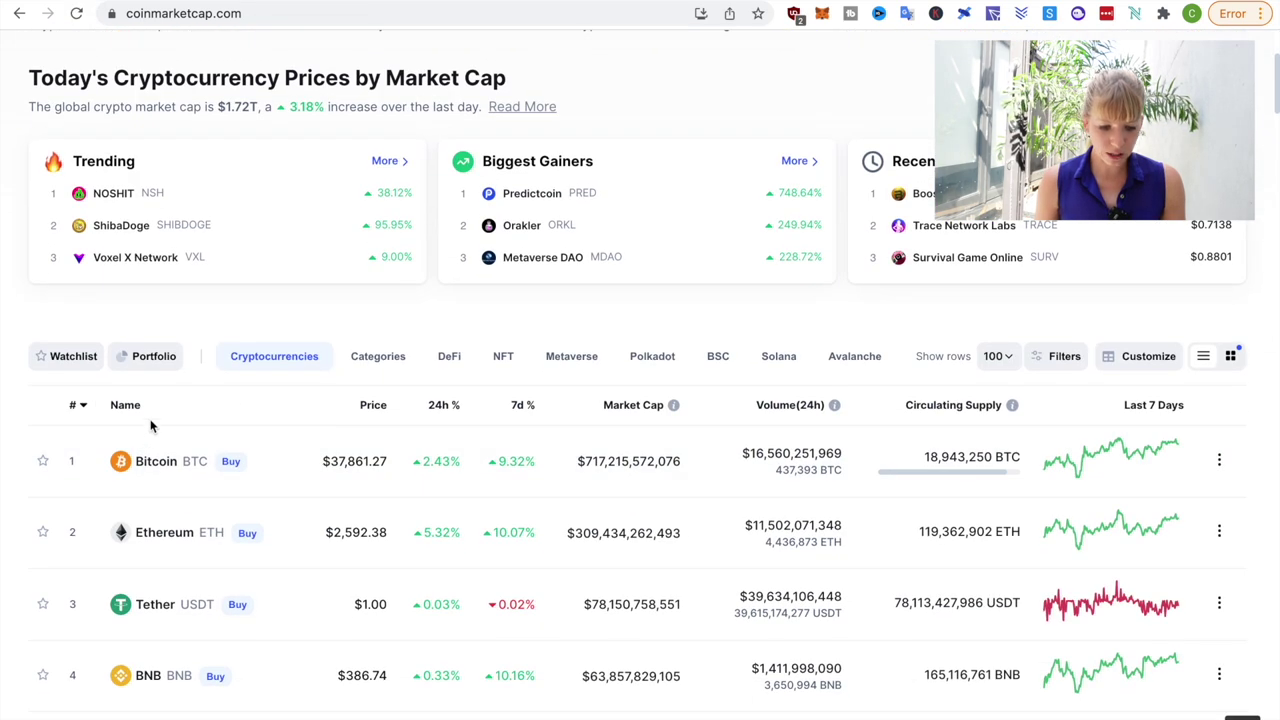
{"action": "left_click", "coordinate": [147, 461]}
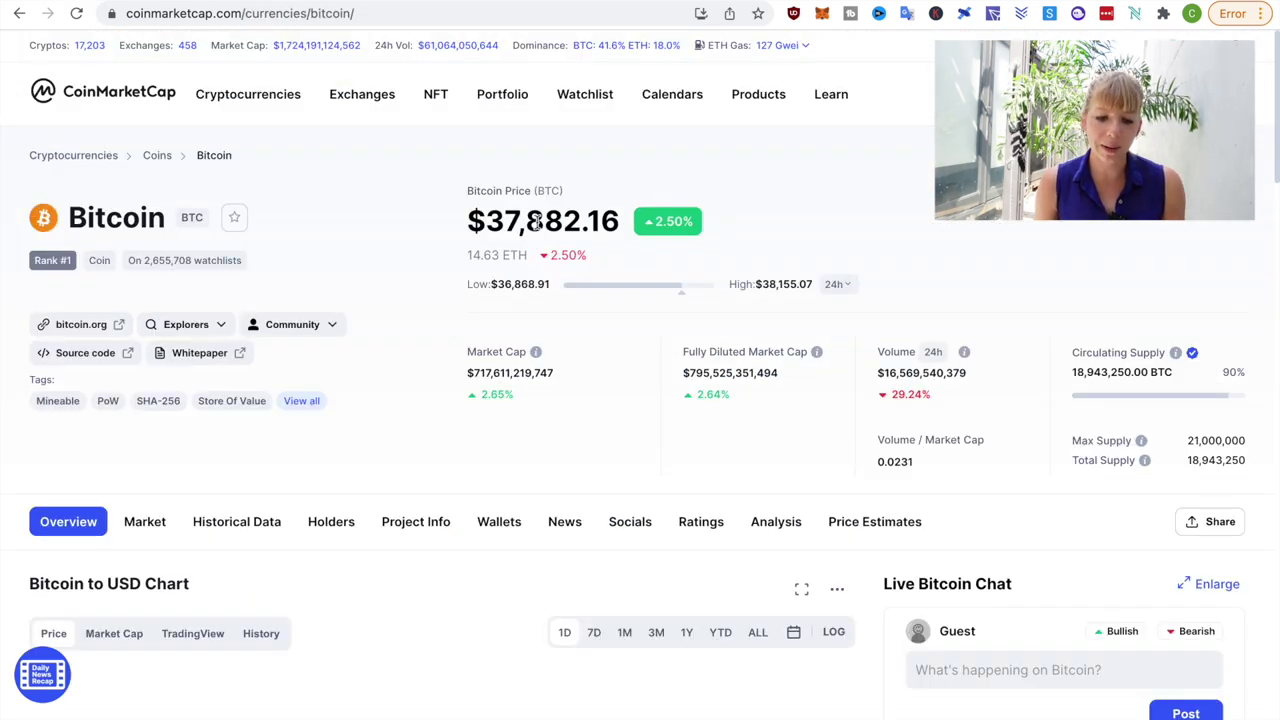
{"action": "scroll", "coordinate": [417, 417], "scroll_direction": "down", "scroll_amount": 4}
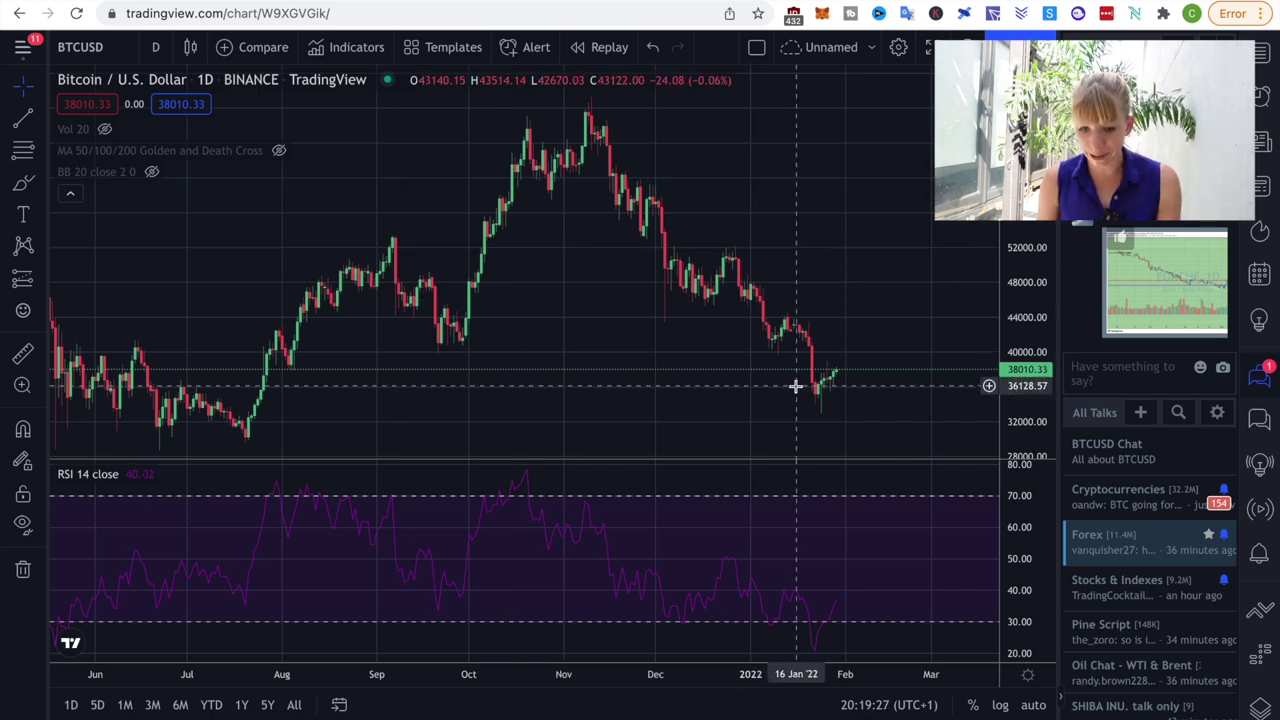
Switch to the TradingView chart and change its symbol to ETHUSD from Coinbase
{"action": "scroll", "coordinate": [796, 386], "scroll_direction": "up", "scroll_amount": 3}
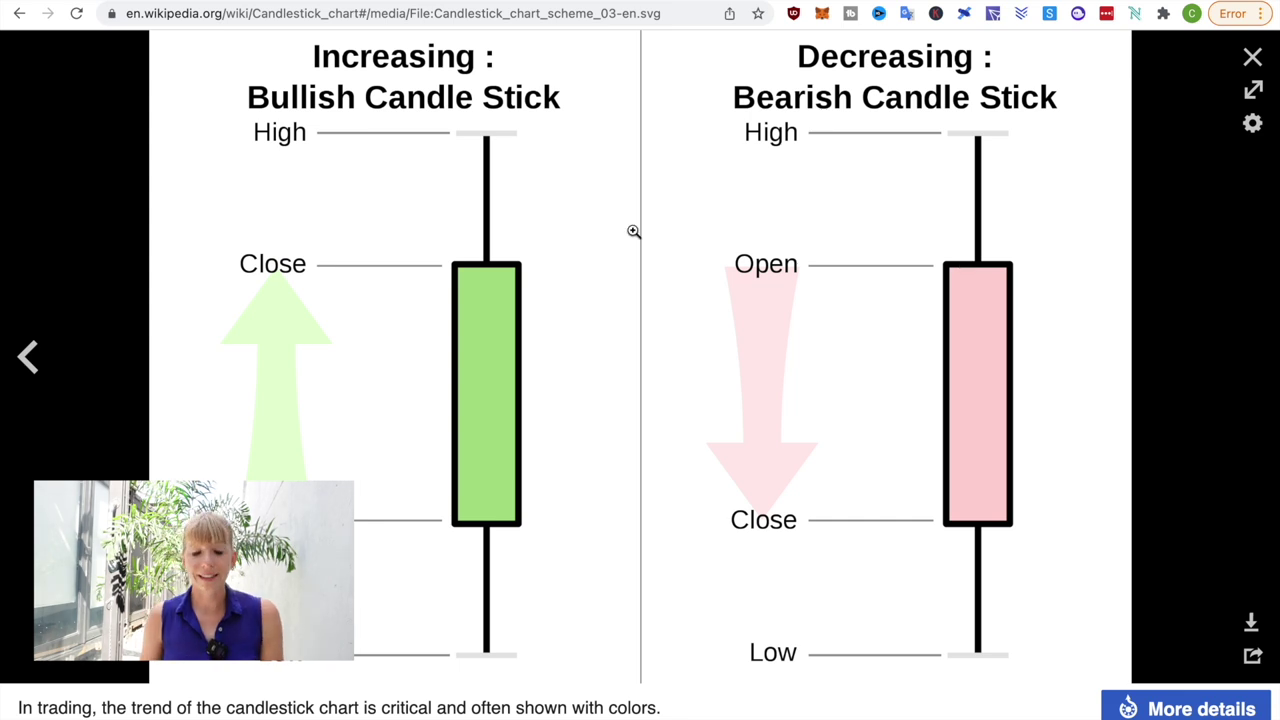
{"action": "left_click", "coordinate": [366, 2]}
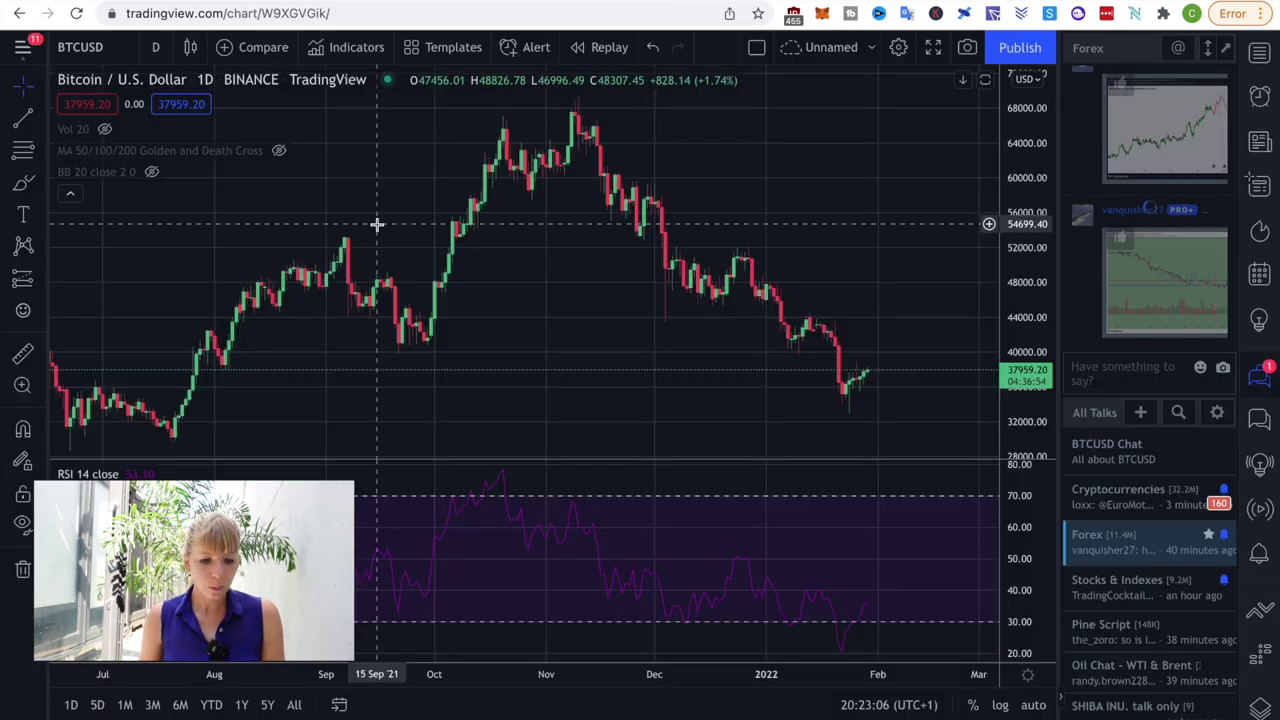
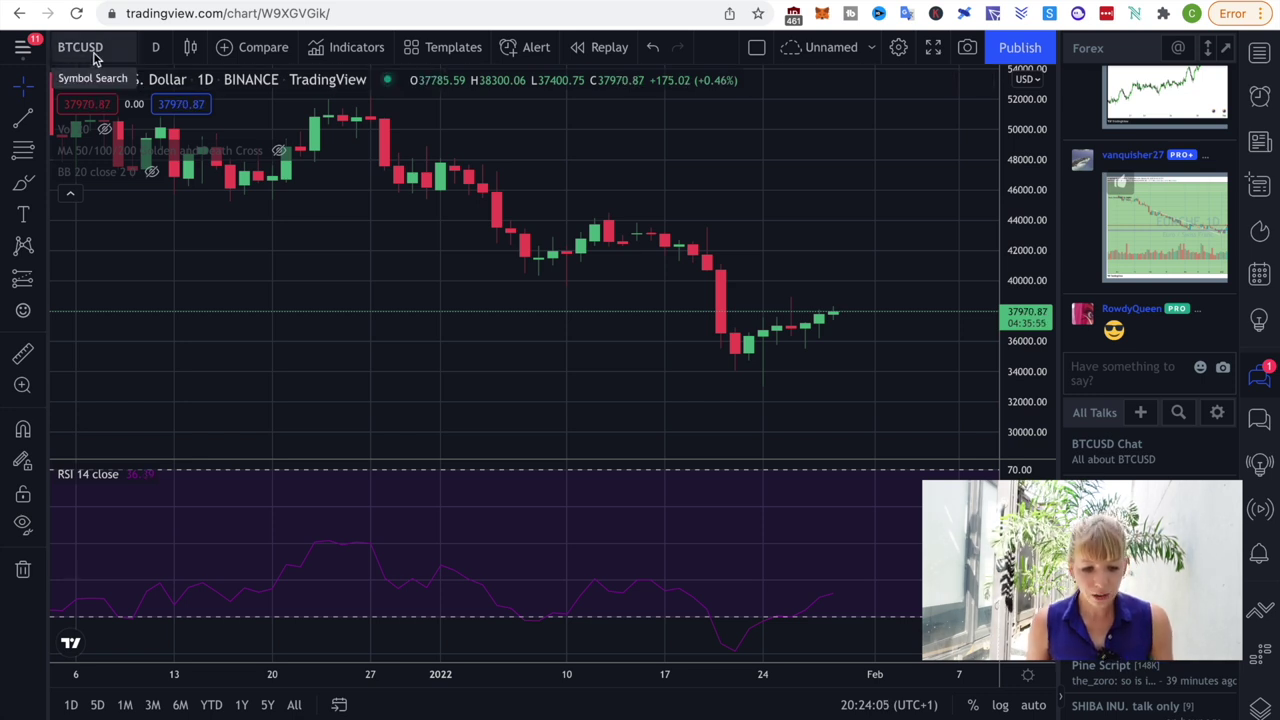
{"action": "left_click", "coordinate": [94, 55]}
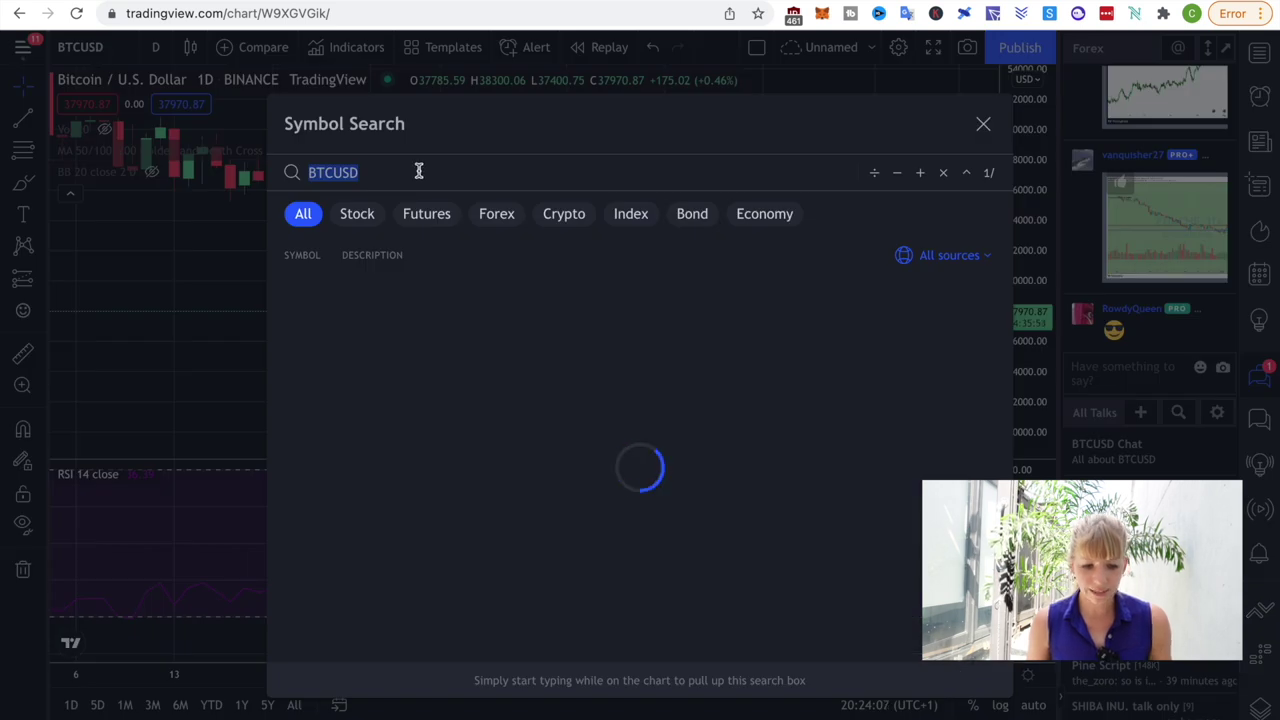
{"action": "type", "text": "E"}
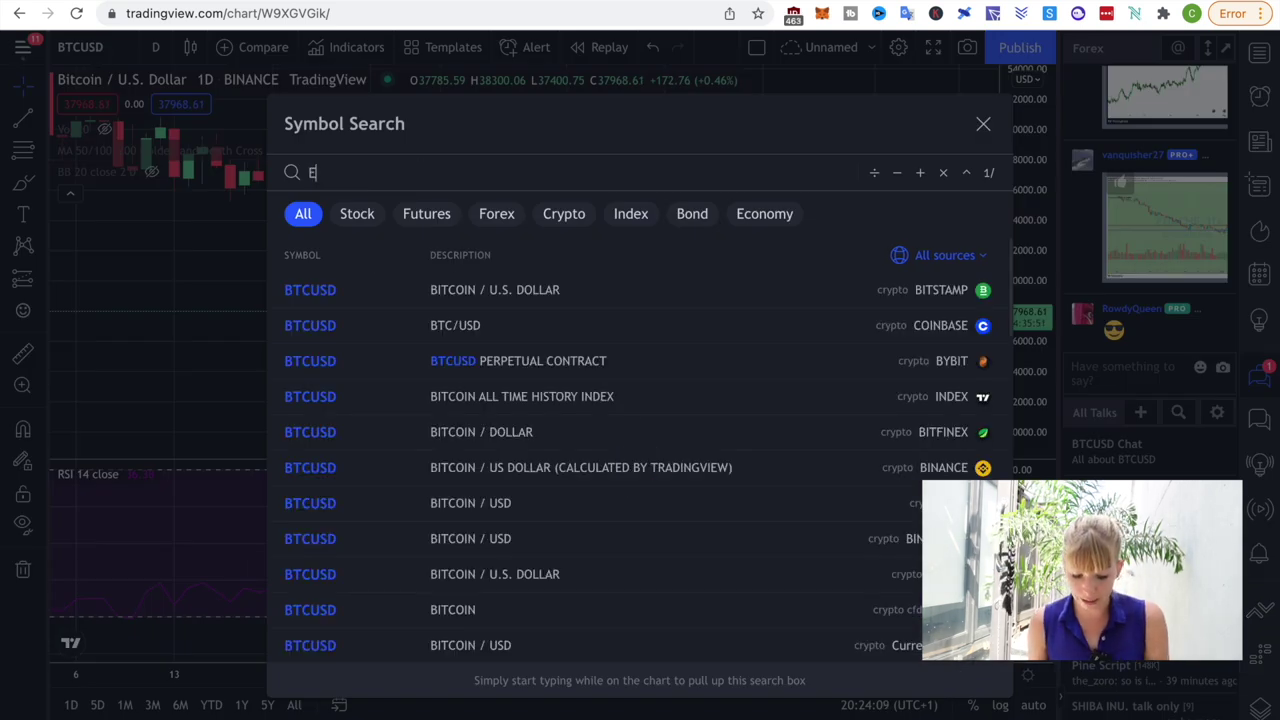
{"action": "type", "text": "THUSD"}
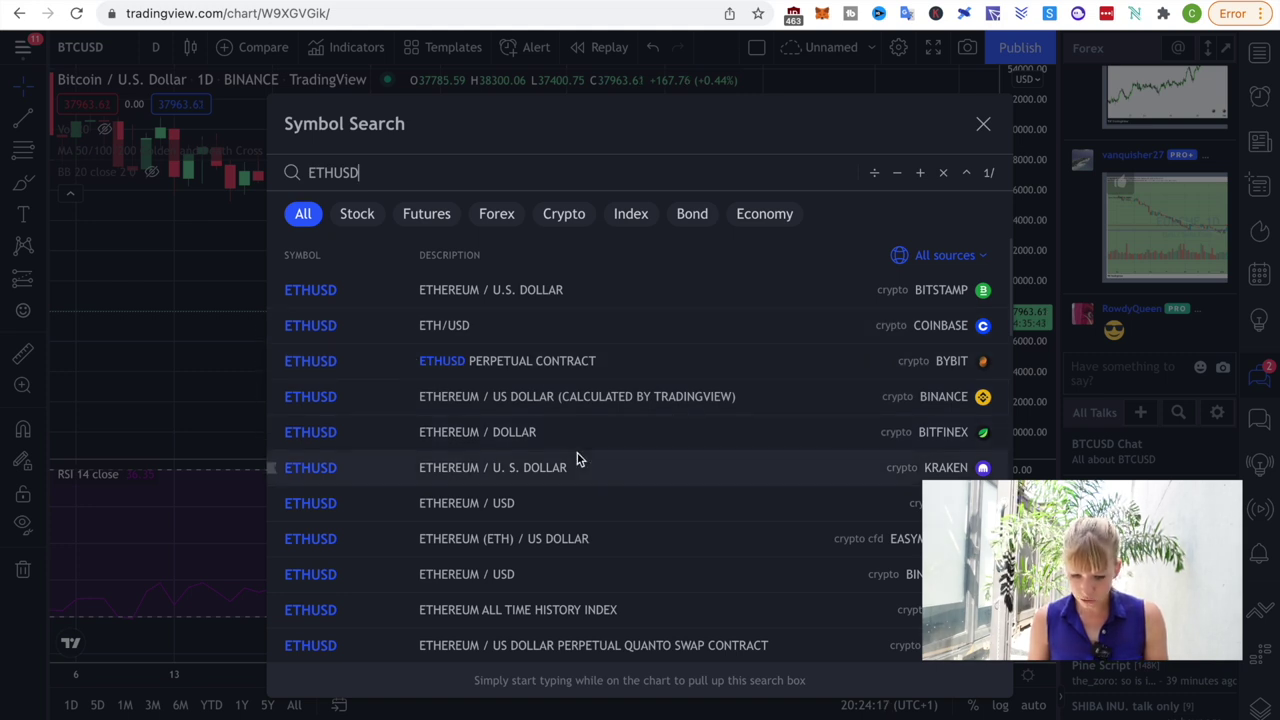
{"action": "scroll", "coordinate": [578, 458], "scroll_direction": "down", "scroll_amount": 1}
{"action": "scroll", "coordinate": [576, 458], "scroll_direction": "up", "scroll_amount": 1}
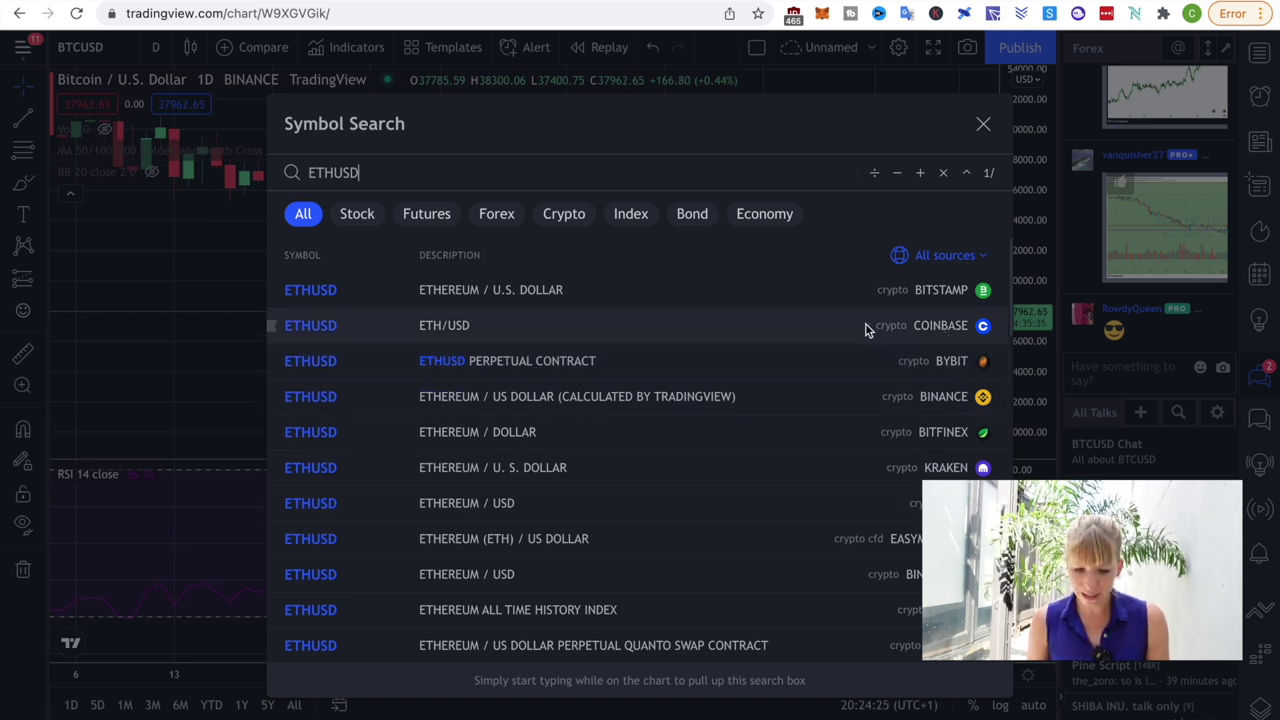
{"action": "left_click", "coordinate": [462, 328]}
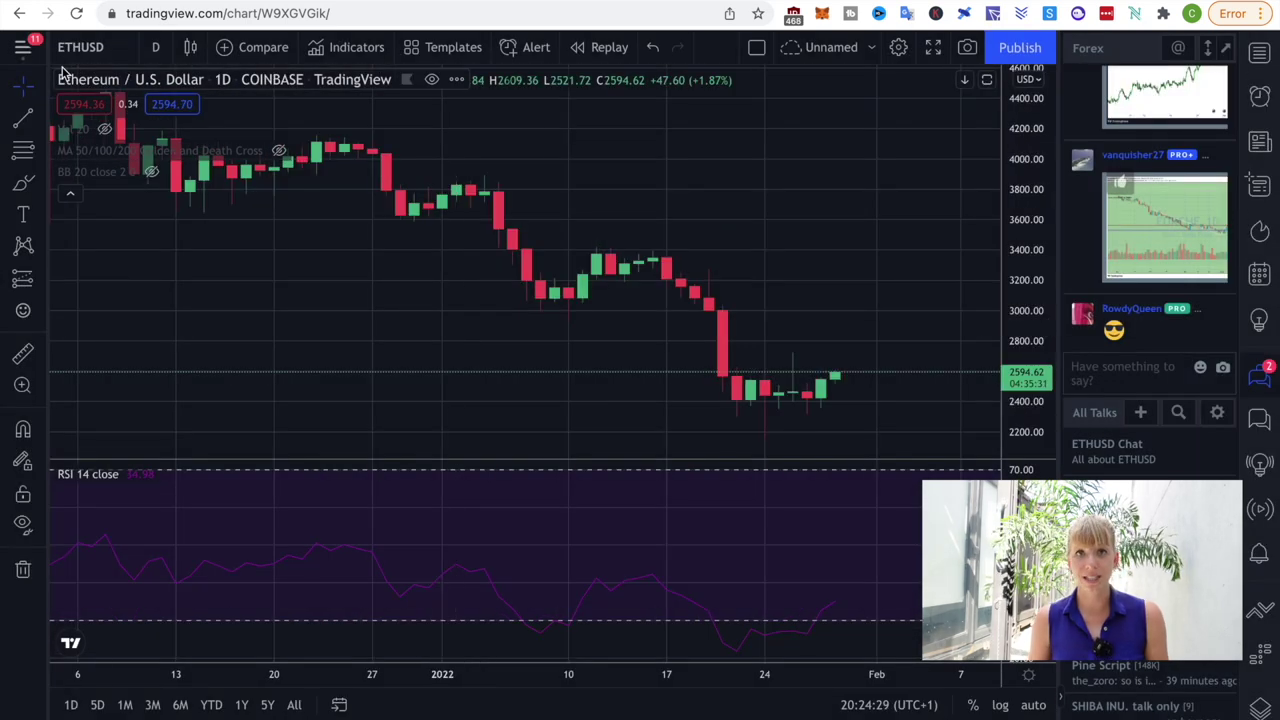
Select the 1 day interval for the Ethereum chart and adjust its price scale
{"action": "left_click", "coordinate": [155, 50]}
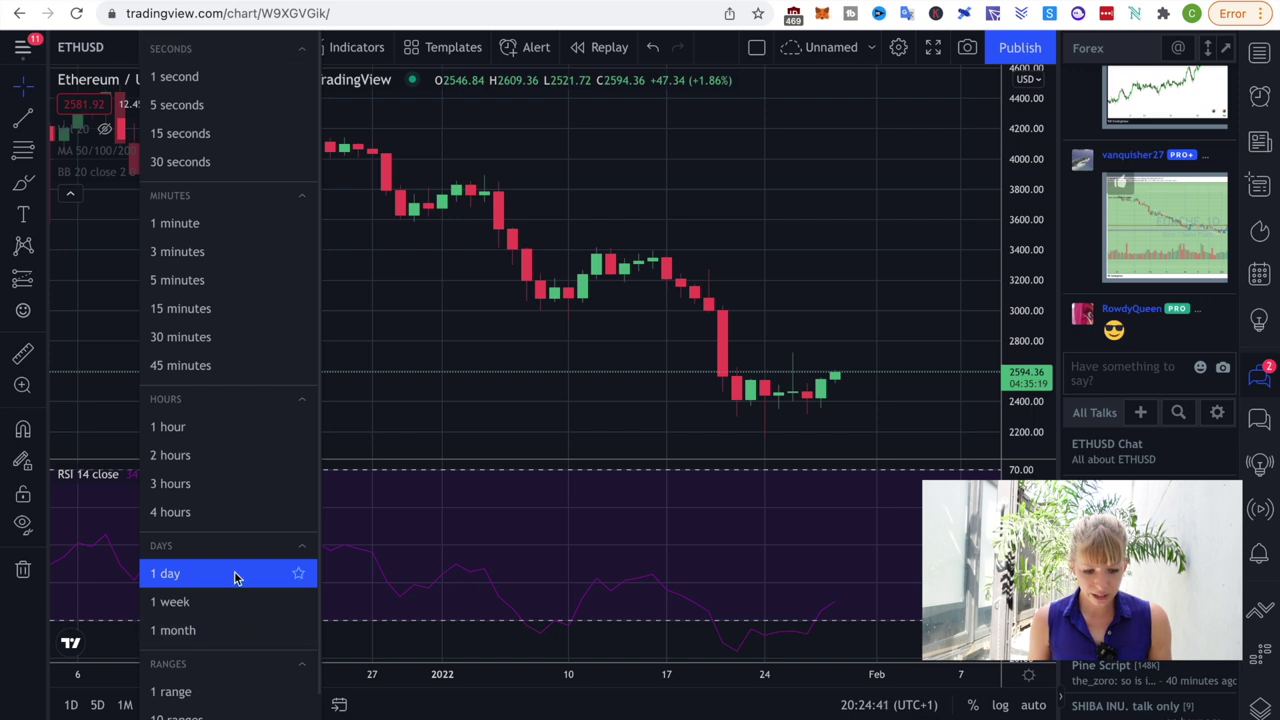
{"action": "left_click", "coordinate": [167, 573]}
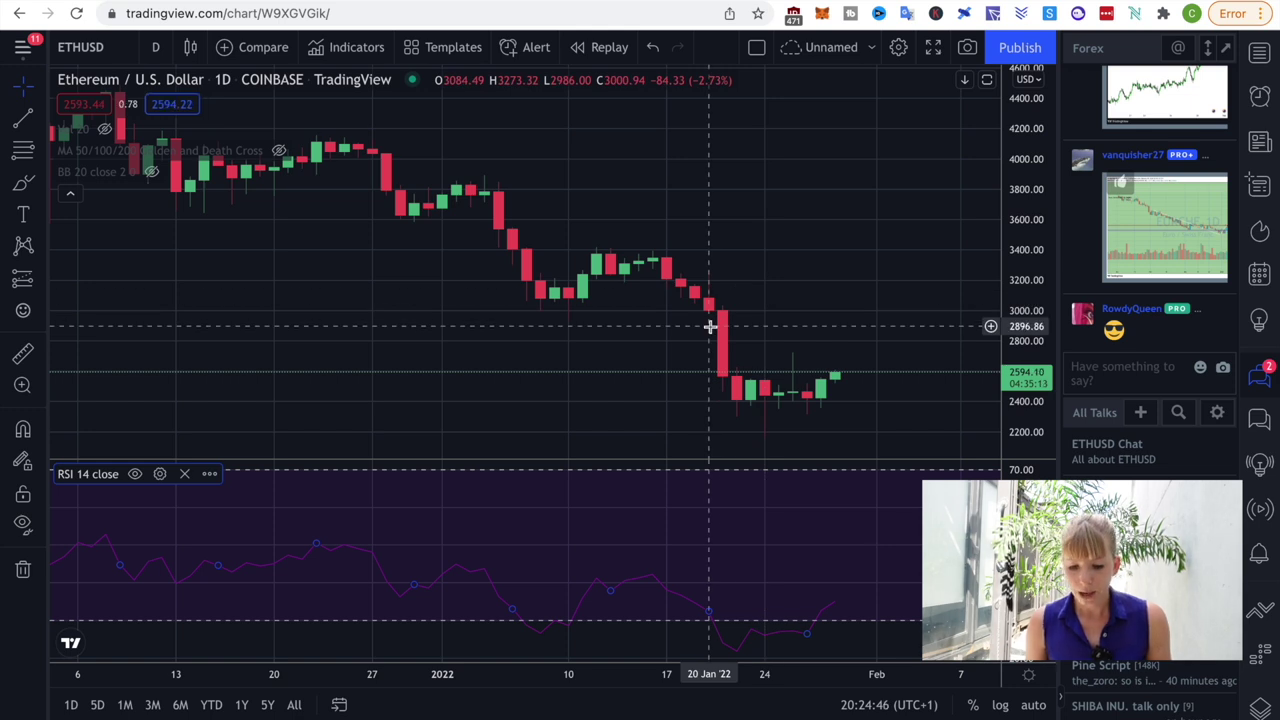
{"action": "left_click_drag", "start_coordinate": [1027, 318], "coordinate": [851, 251]}
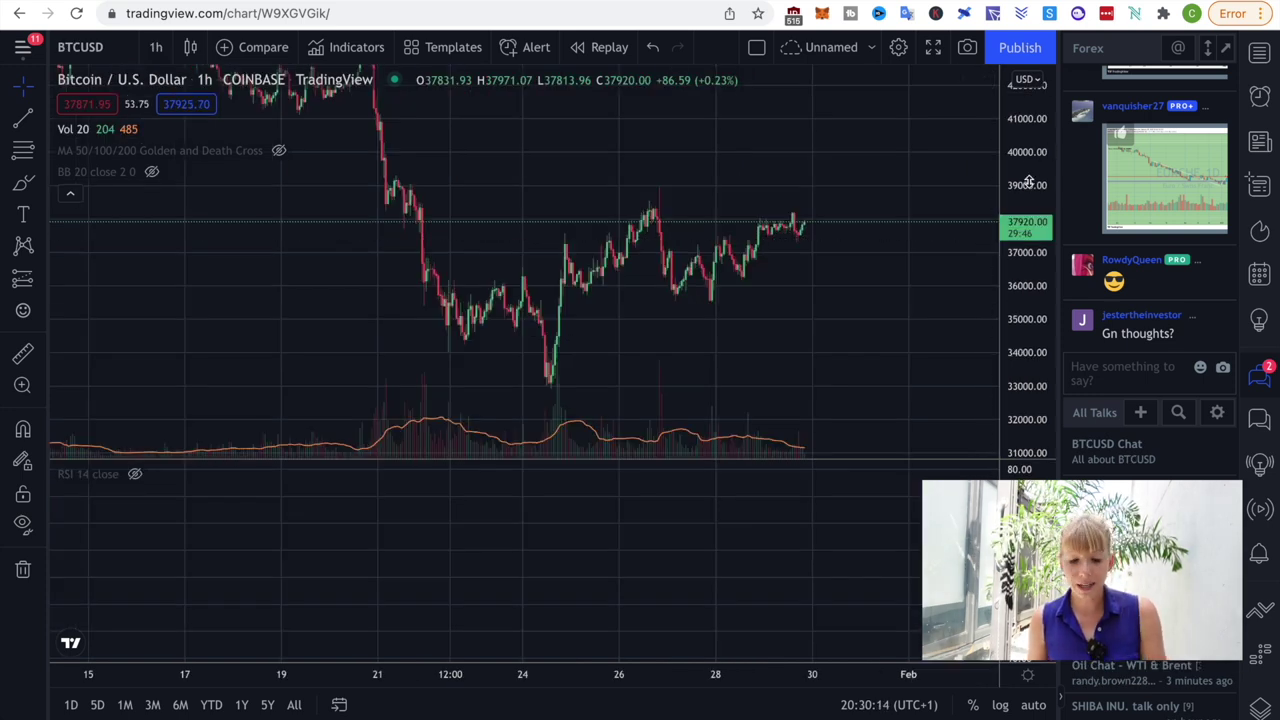
{"action": "double_click", "coordinate": [1027, 233]}
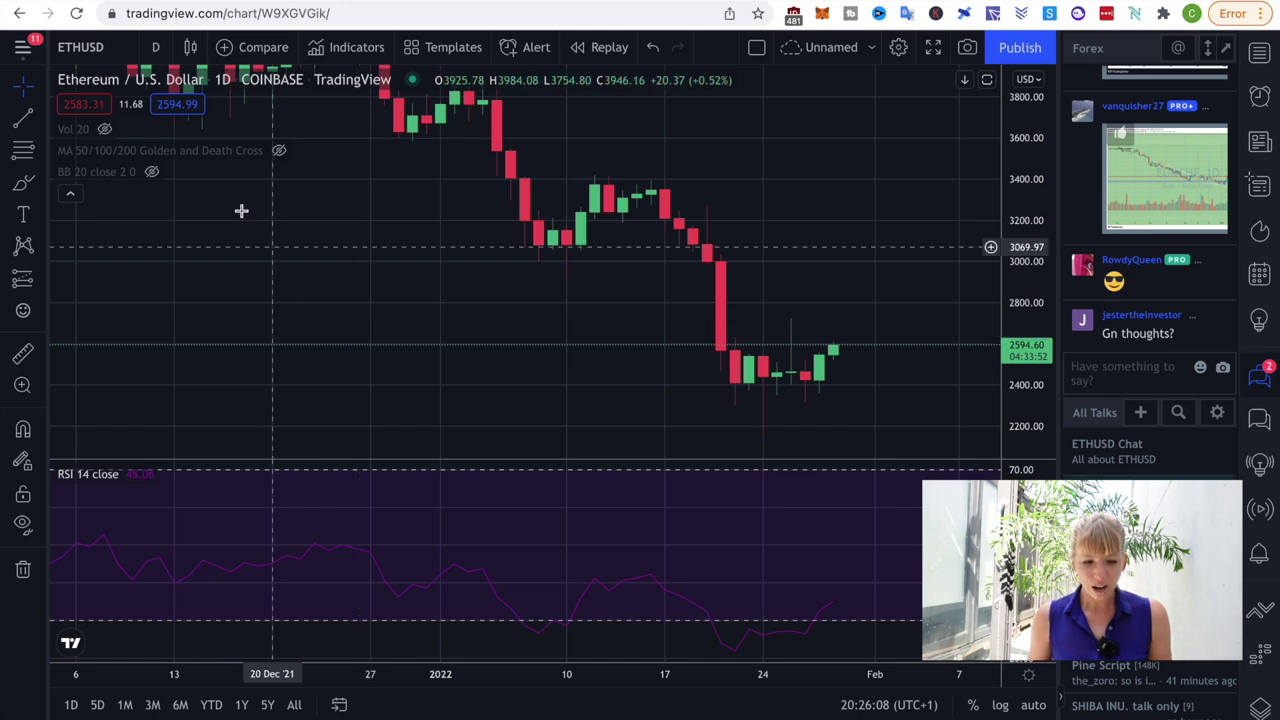
Set the Ethereum chart's interval to 1 minute and stretch the price scale so the individual candles are readable
{"action": "left_click", "coordinate": [157, 50]}
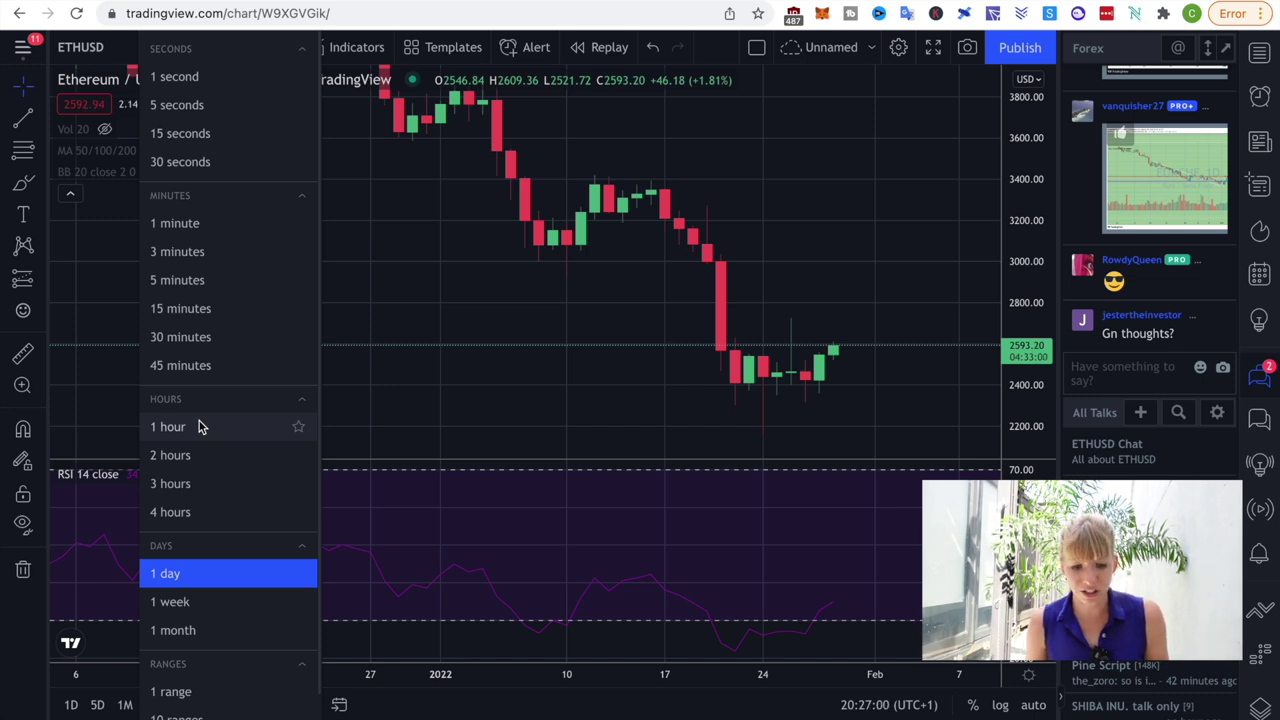
{"action": "left_click", "coordinate": [195, 229]}
{"action": "left_click_drag", "start_coordinate": [1056, 290], "coordinate": [1040, 185]}
{"action": "left_click_drag", "start_coordinate": [929, 277], "coordinate": [866, 137]}
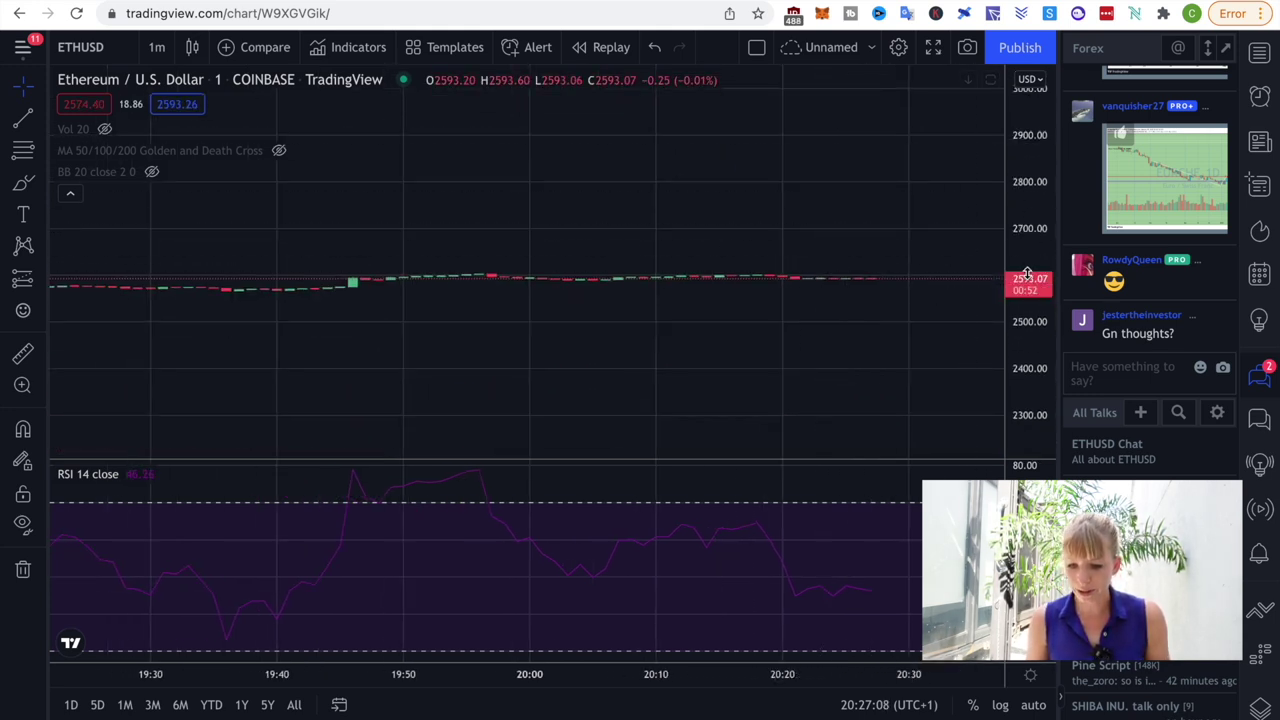
{"action": "left_click_drag", "start_coordinate": [1027, 273], "coordinate": [1027, 180]}
{"action": "scroll", "coordinate": [1027, 270], "scroll_direction": "up", "scroll_amount": 4}
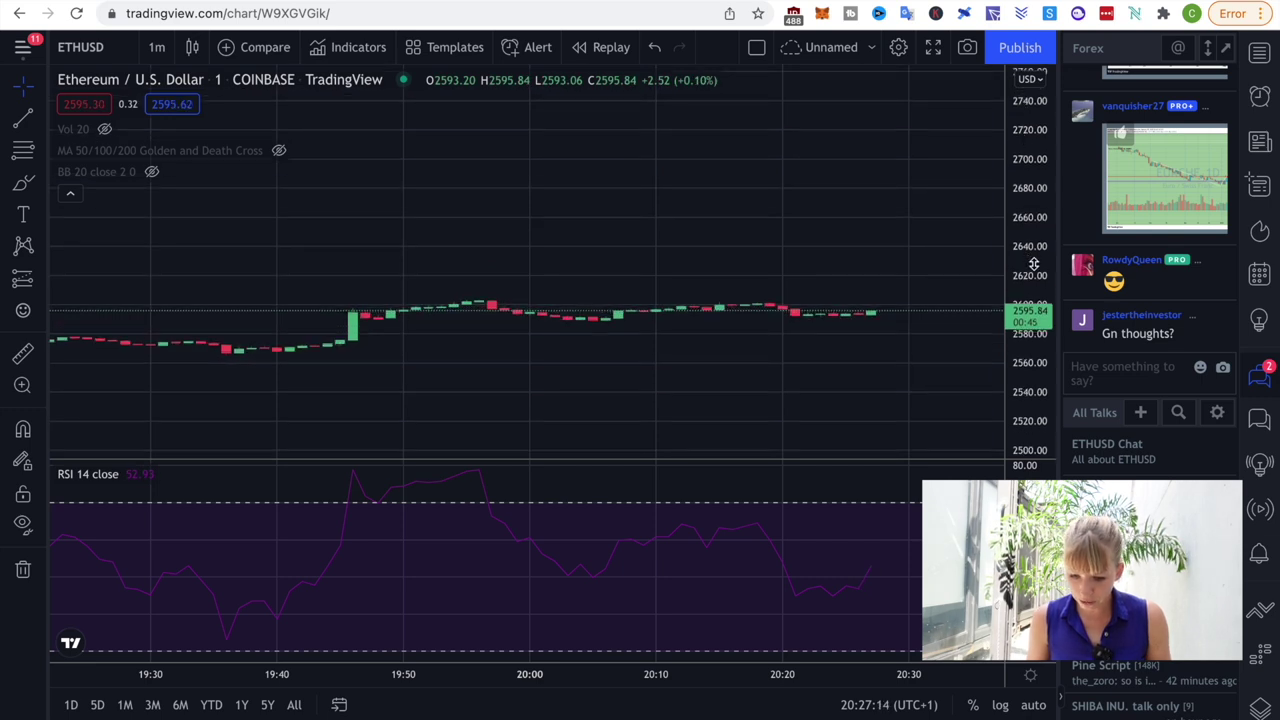
{"action": "mouse_move", "coordinate": [1031, 265]}
{"action": "left_mouse_down"}
{"action": "mouse_move", "coordinate": [1032, 166]}
{"action": "mouse_move", "coordinate": [1029, 191]}
{"action": "left_mouse_up"}
Examine the one-minute Ethereum candles from the latest price back to about 17:30
{"action": "left_click_drag", "start_coordinate": [880, 291], "coordinate": [920, 131]}
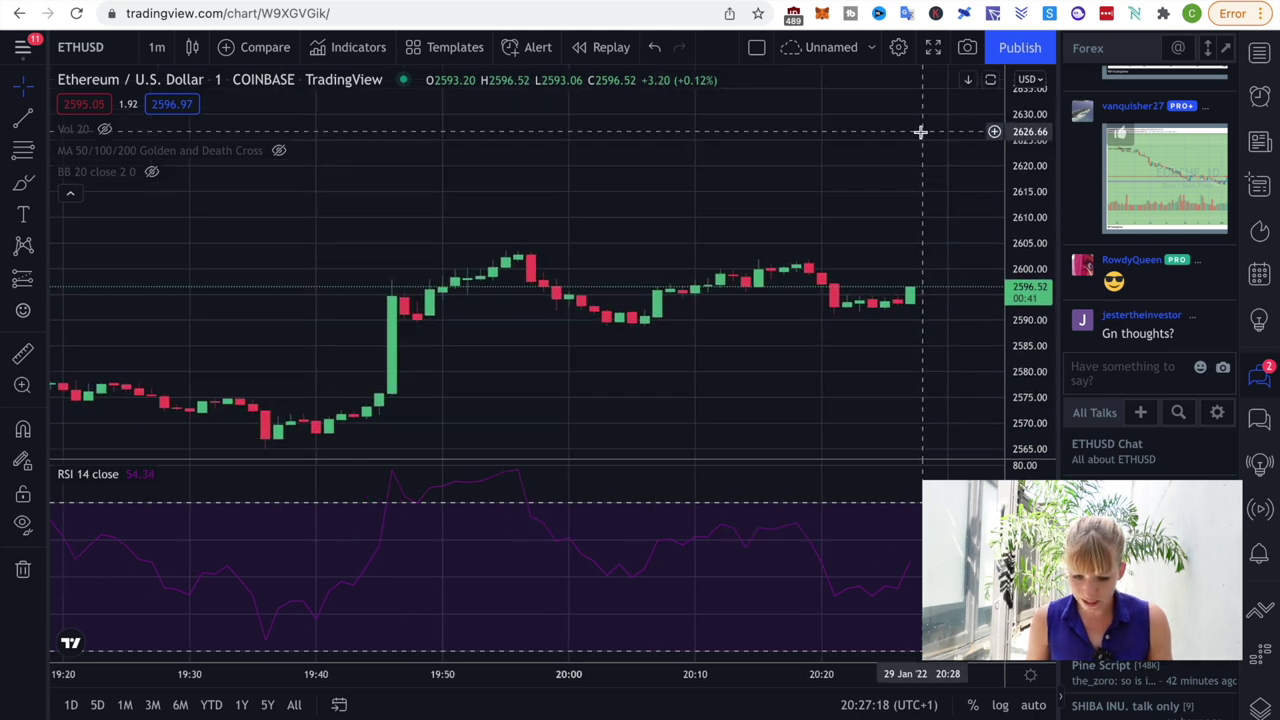
{"action": "left_click_drag", "start_coordinate": [771, 297], "coordinate": [867, 231]}
{"action": "scroll", "coordinate": [1027, 265], "scroll_direction": "up", "scroll_amount": 3}
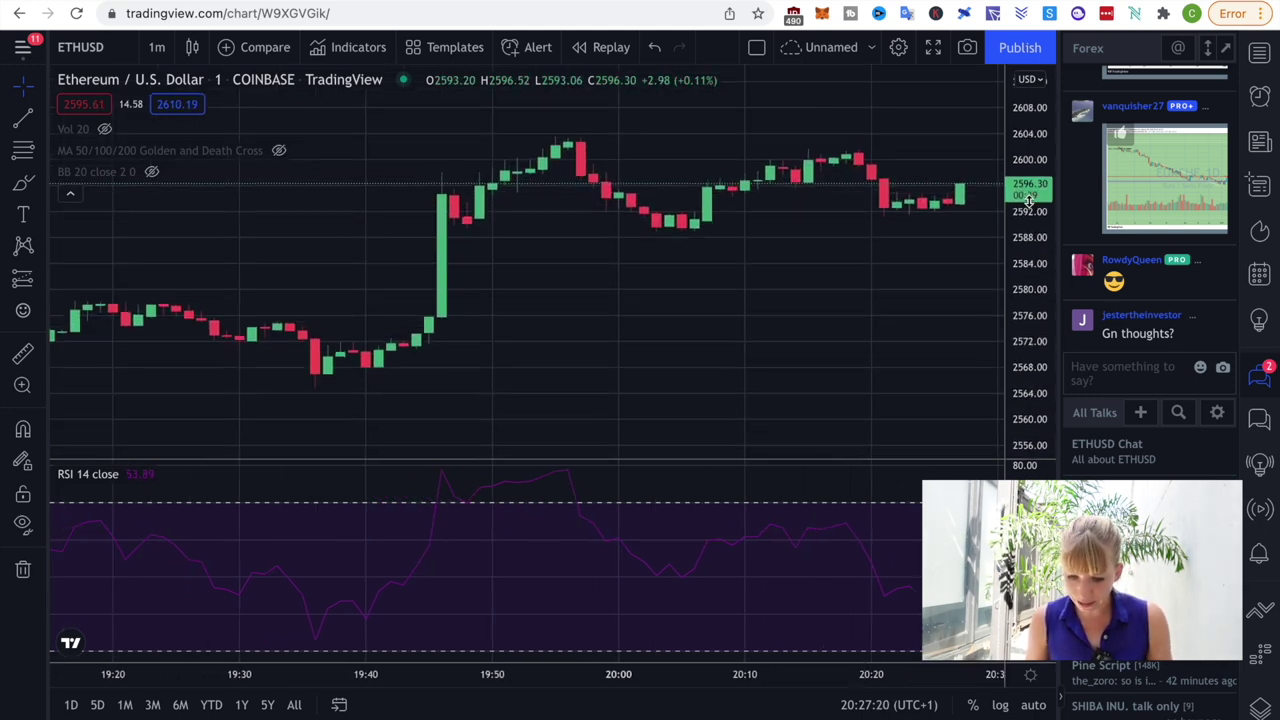
{"action": "scroll", "coordinate": [755, 326], "scroll_direction": "left", "scroll_amount": 5}
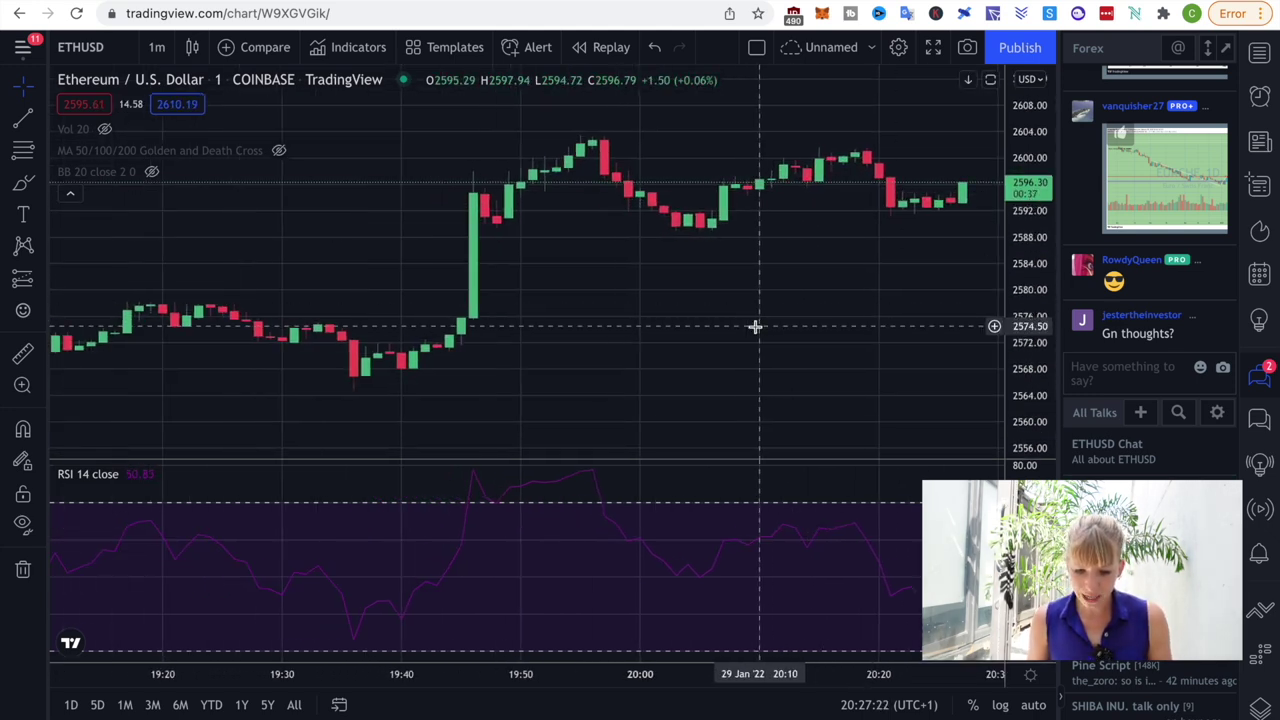
{"action": "scroll", "coordinate": [755, 326], "scroll_direction": "left", "scroll_amount": 5}
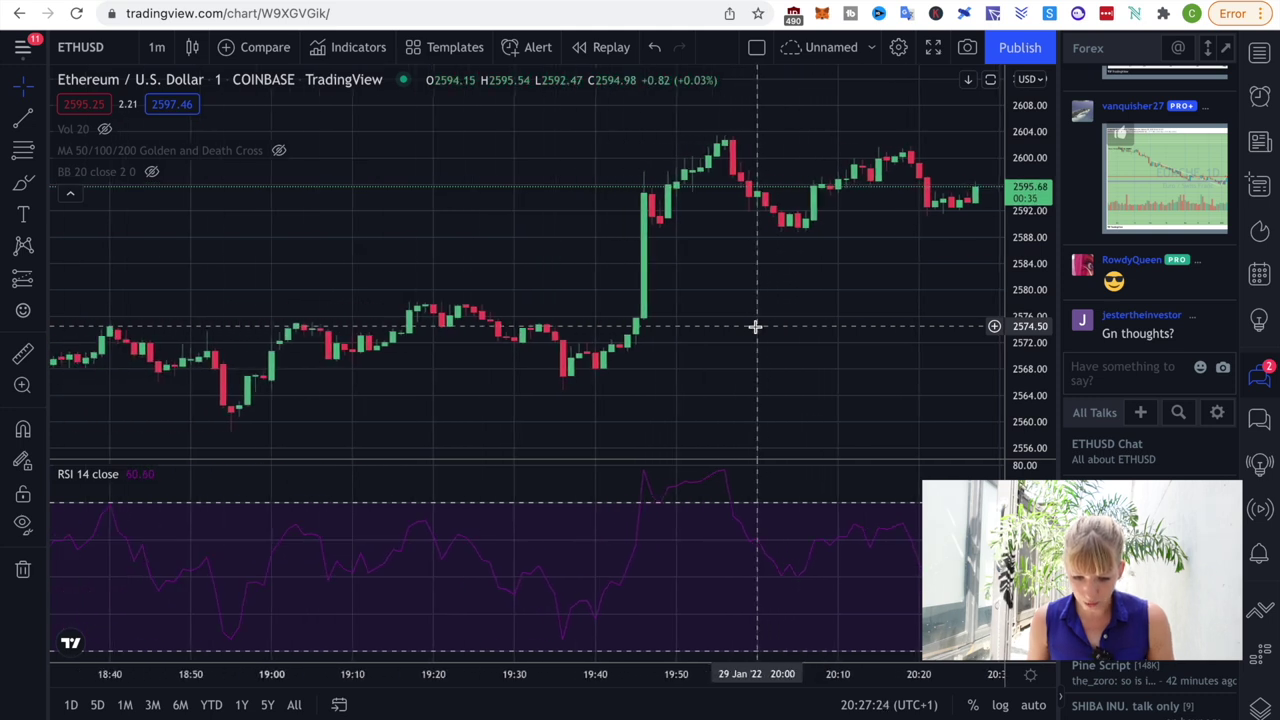
{"action": "scroll", "coordinate": [755, 326], "scroll_direction": "down", "scroll_amount": 5}
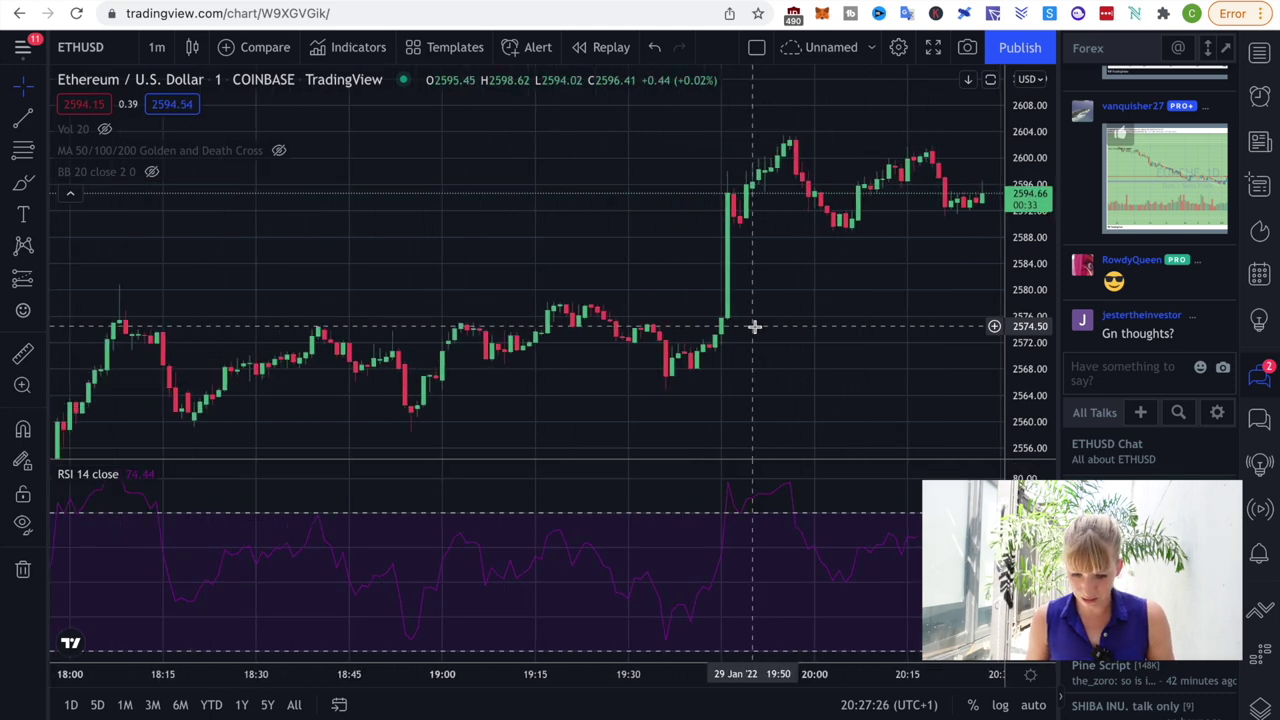
{"action": "scroll", "coordinate": [748, 327], "scroll_direction": "down", "scroll_amount": 2}
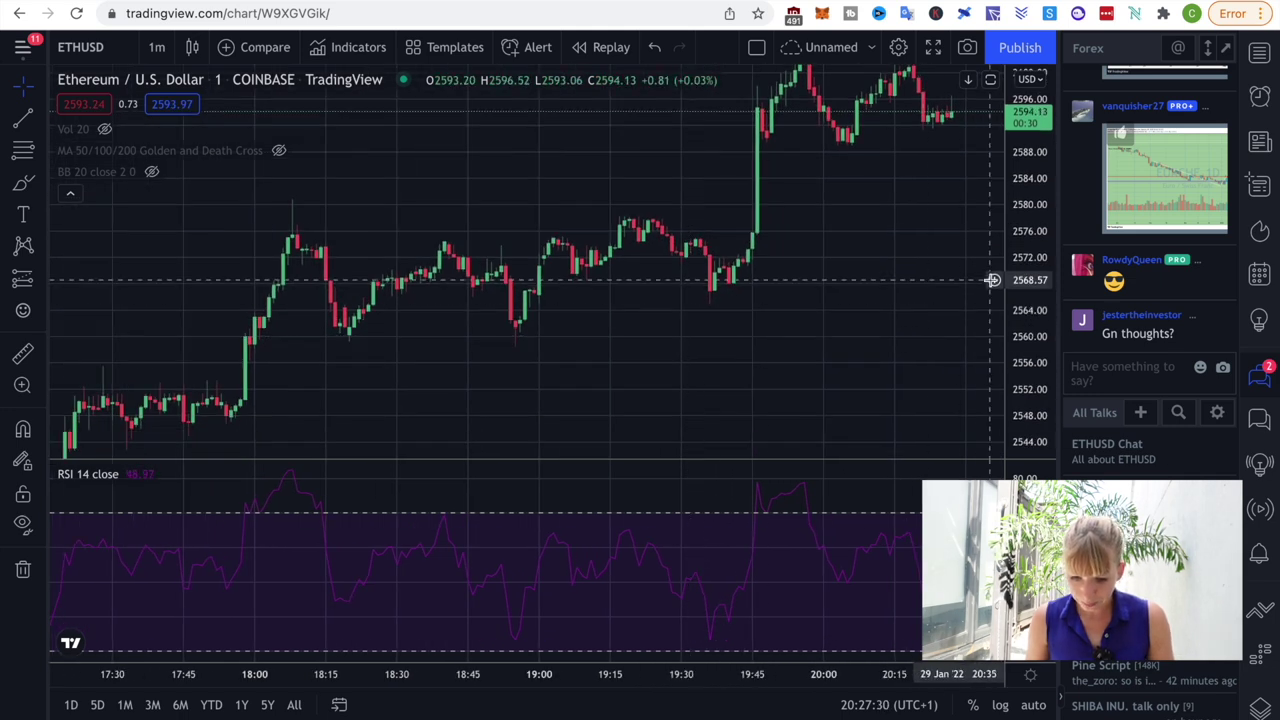
Compress the price scale and examine the one-minute Ethereum candles back to about 08:00
{"action": "left_click_drag", "start_coordinate": [1030, 268], "coordinate": [1030, 315]}
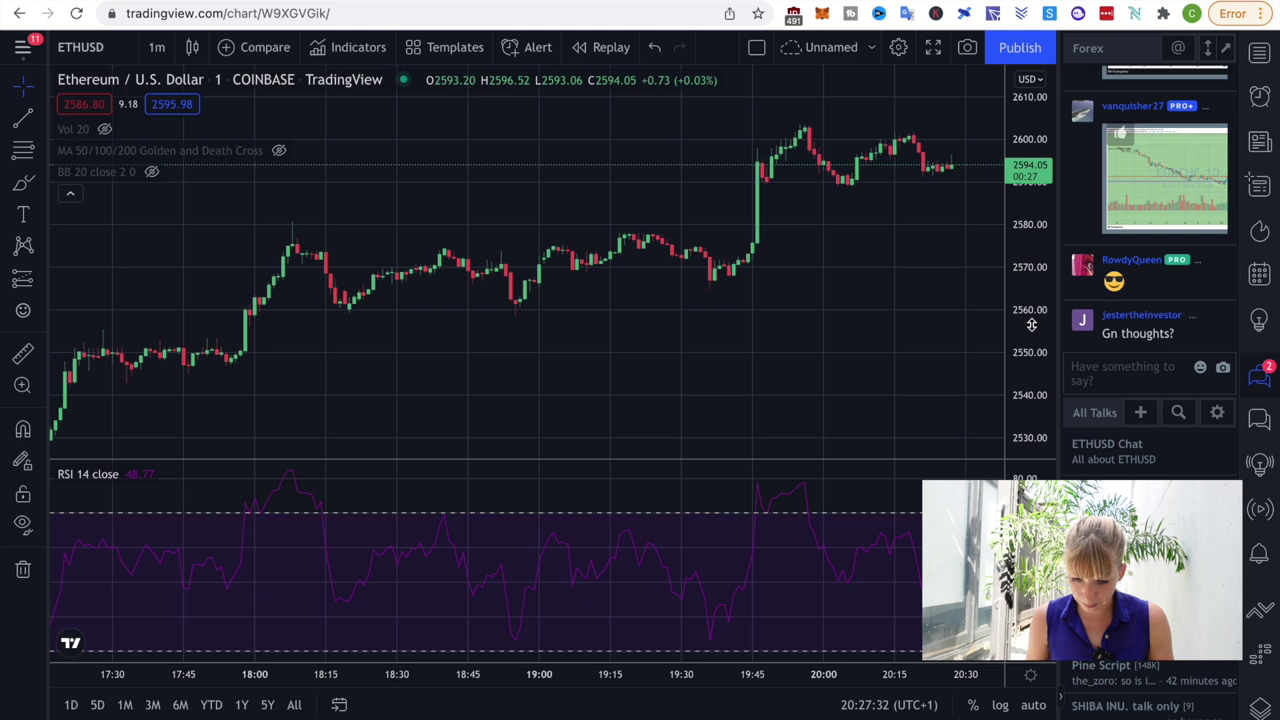
{"action": "scroll", "coordinate": [790, 351], "scroll_direction": "down", "scroll_amount": 5}
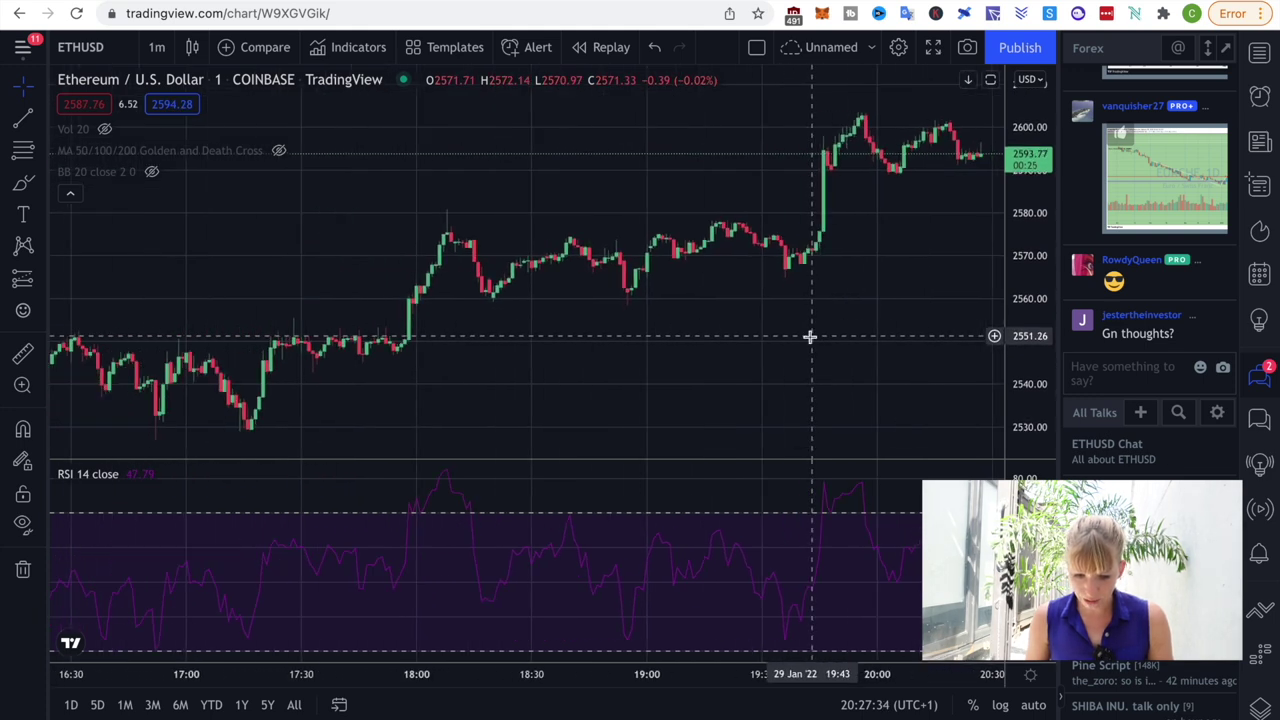
{"action": "left_click_drag", "start_coordinate": [759, 355], "coordinate": [653, 388]}
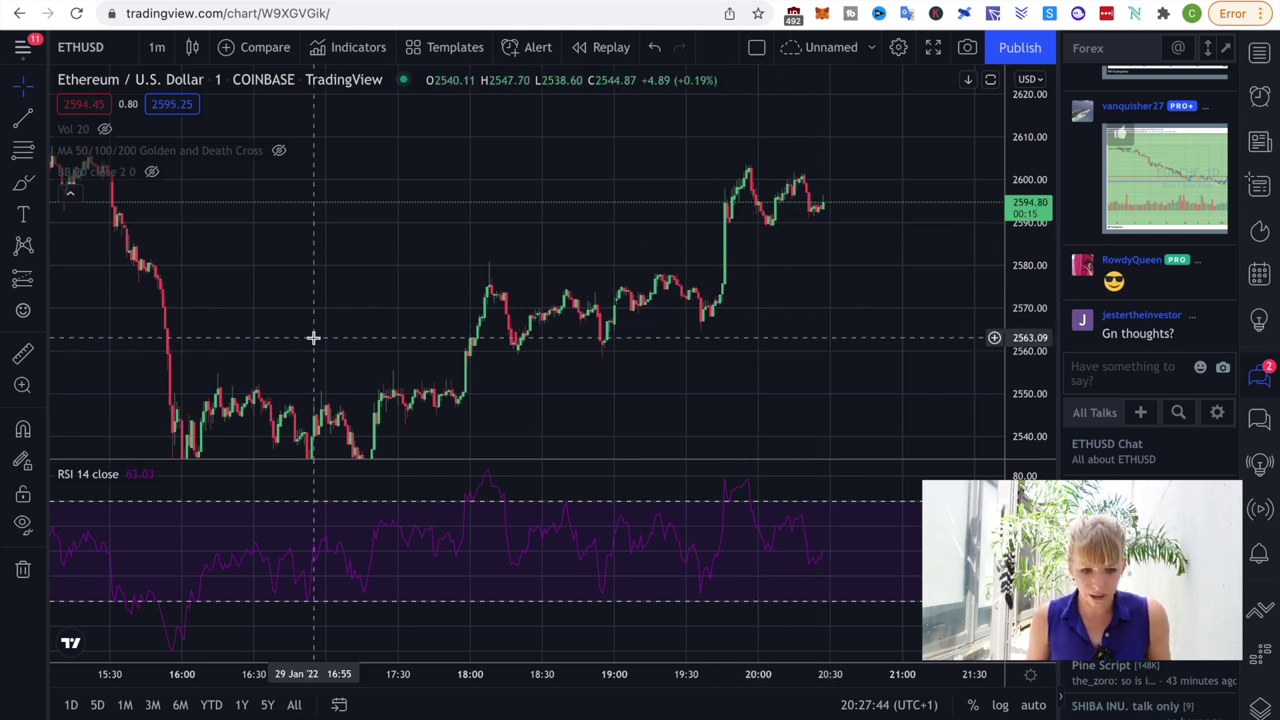
{"action": "left_click_drag", "start_coordinate": [700, 372], "coordinate": [705, 342]}
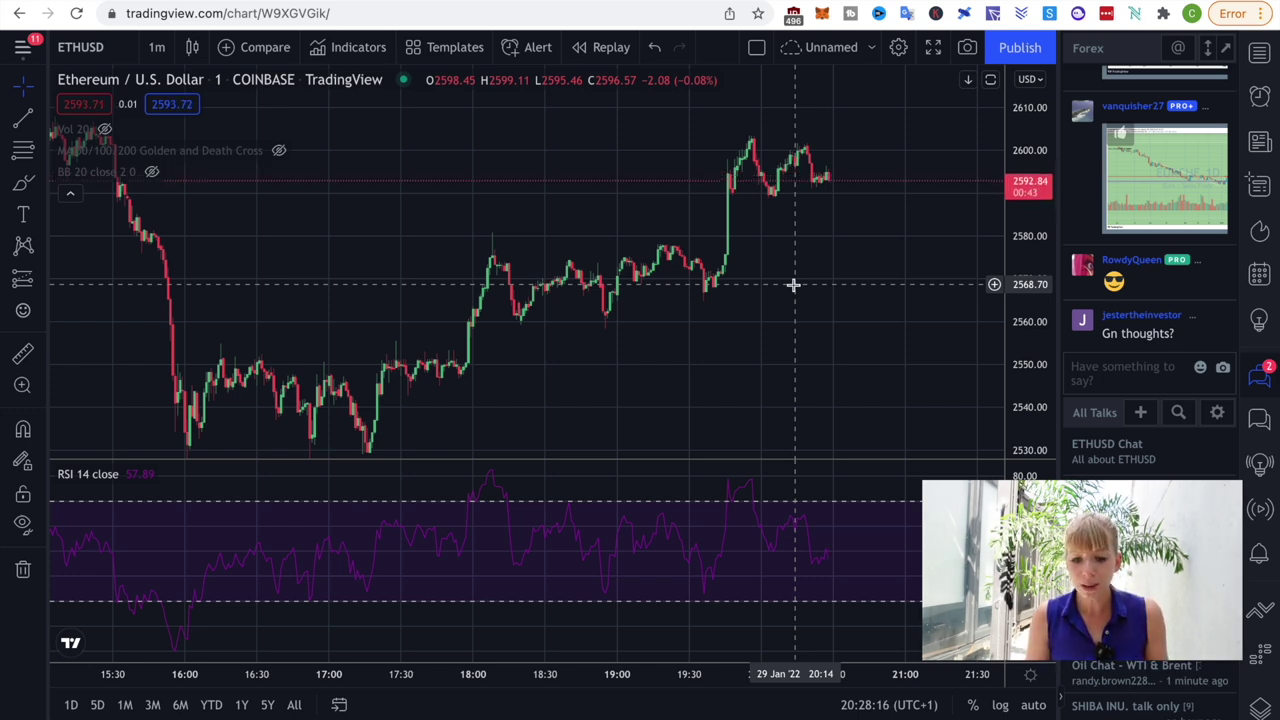
{"action": "scroll", "coordinate": [793, 285], "scroll_direction": "down", "scroll_amount": 5}
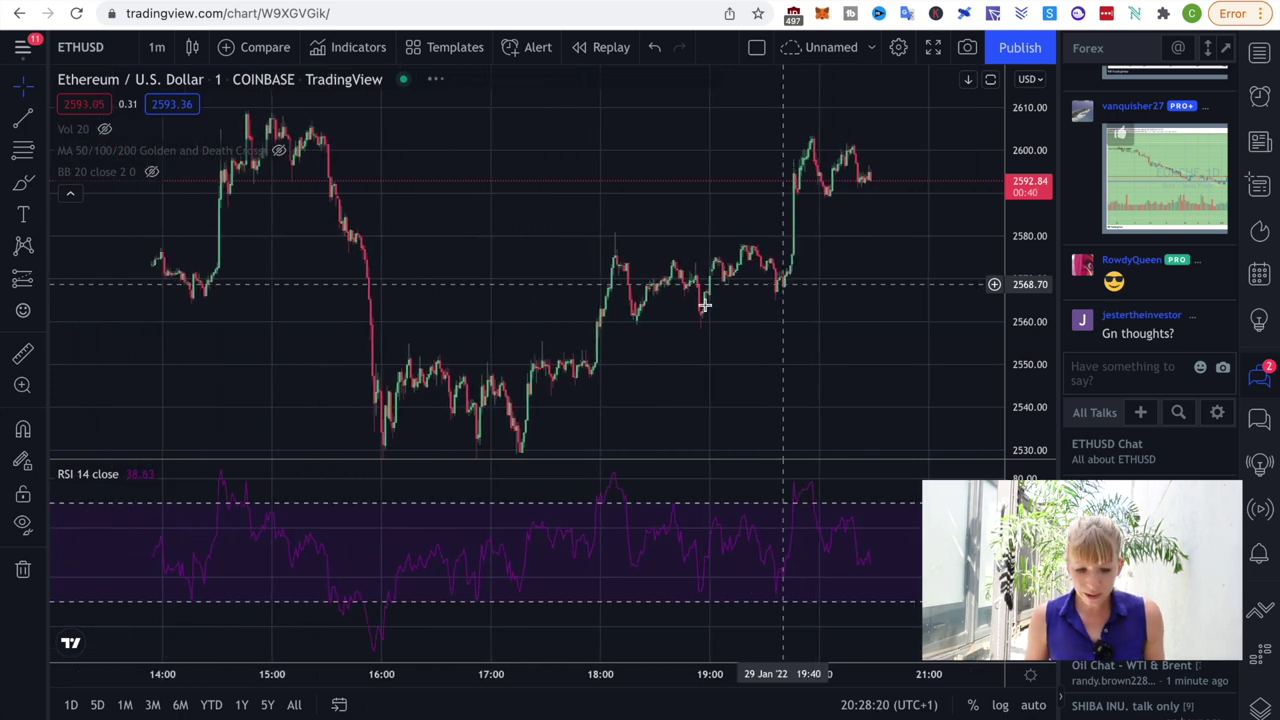
{"action": "scroll", "coordinate": [591, 352], "scroll_direction": "down", "scroll_amount": 1}
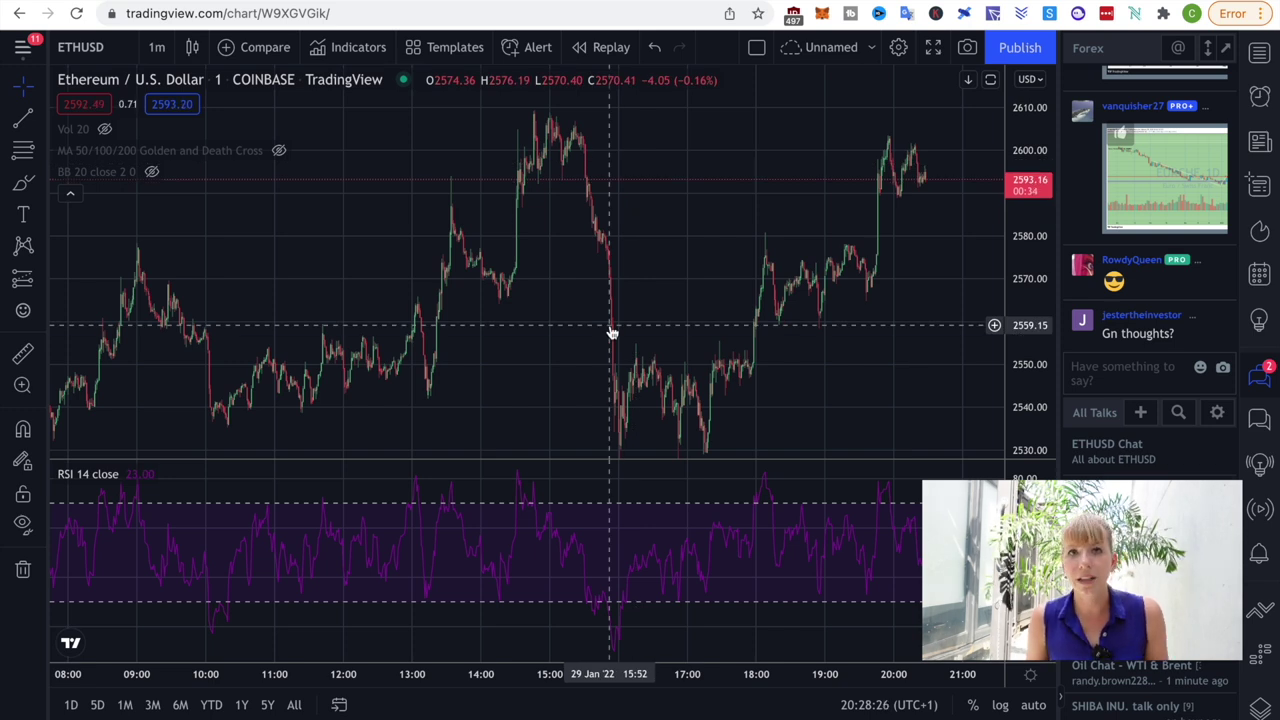
Set the Ethereum chart's interval to 1 hour and compress the price scale until the January highs and lows fit
{"action": "left_click", "coordinate": [160, 47]}
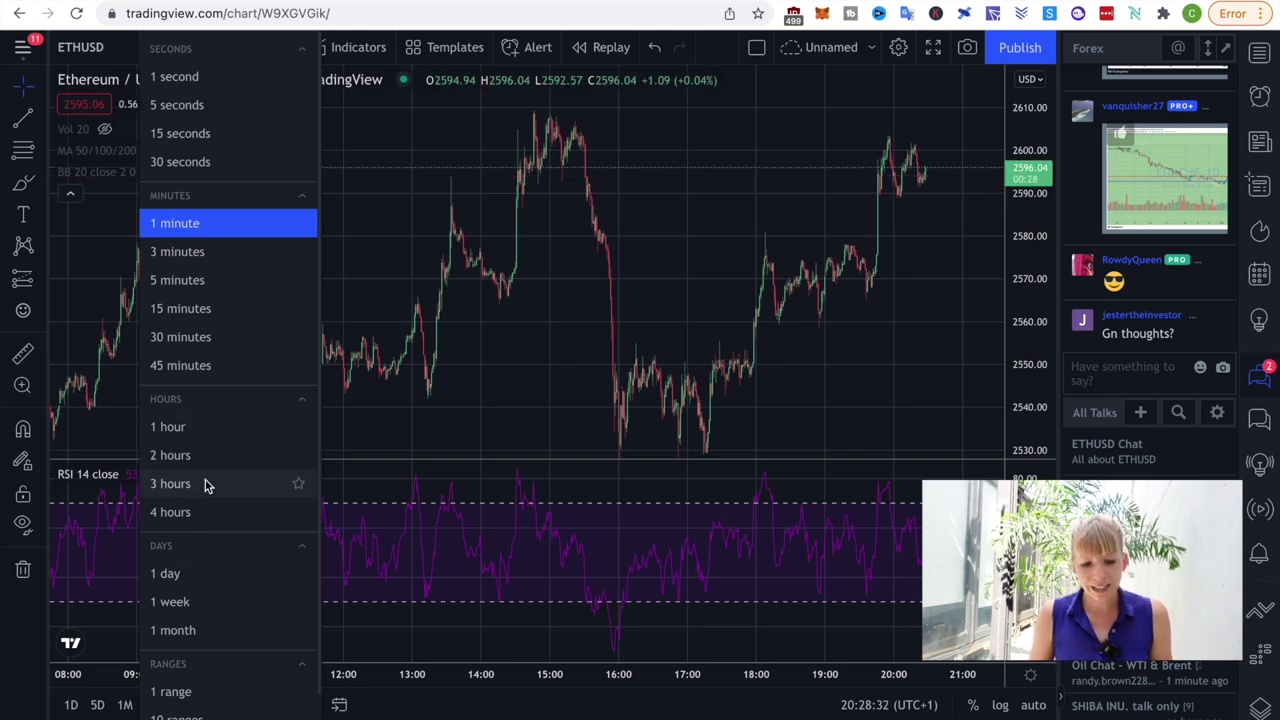
{"action": "left_click", "coordinate": [196, 432]}
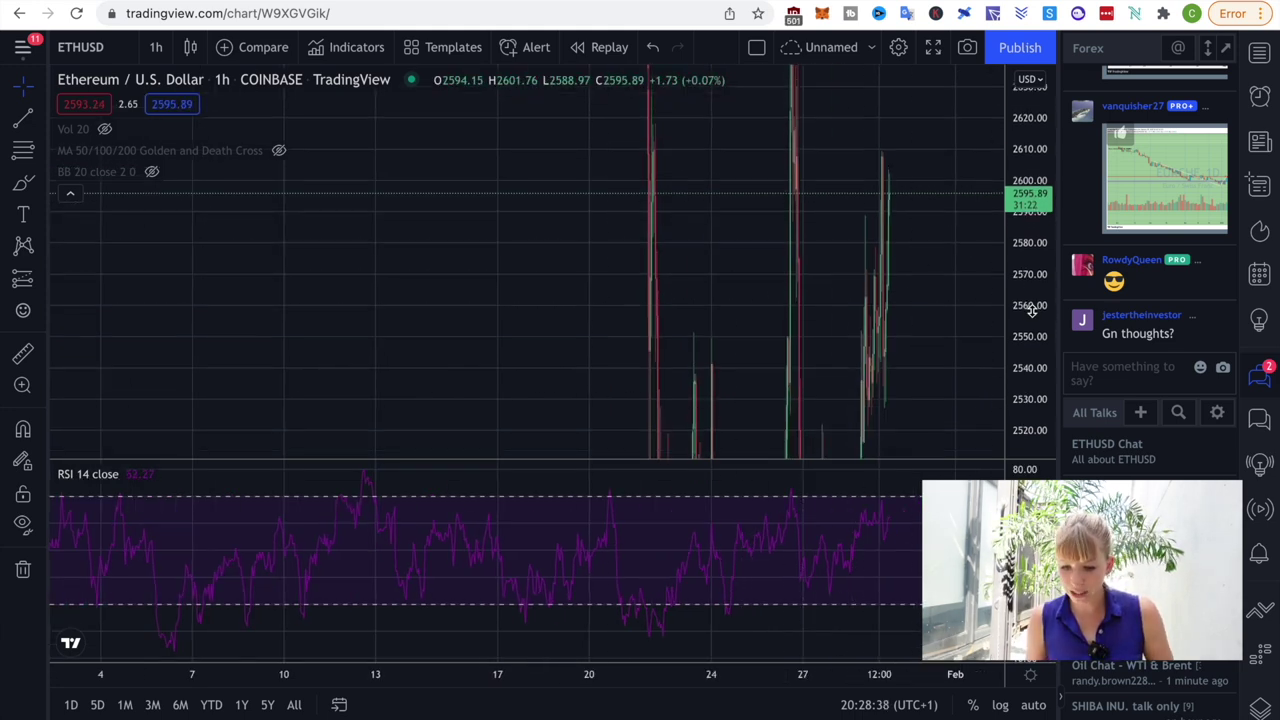
{"action": "left_click_drag", "start_coordinate": [1032, 255], "coordinate": [1042, 215]}
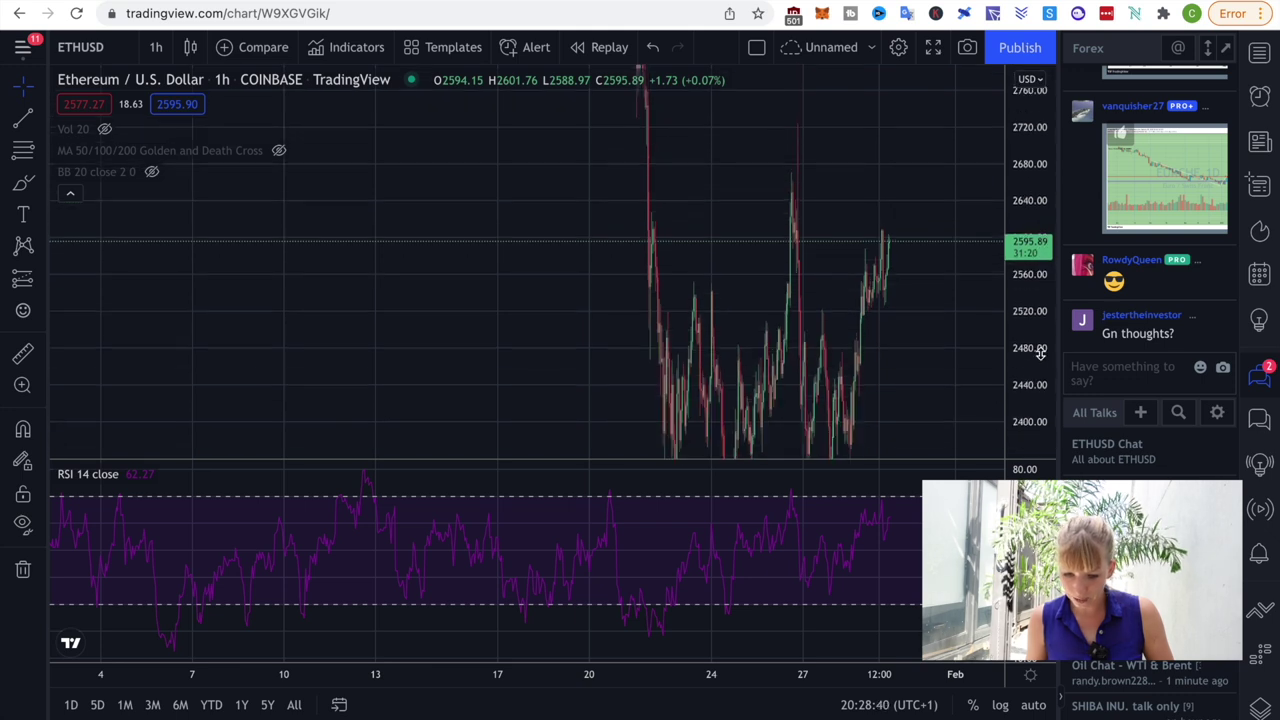
{"action": "scroll", "coordinate": [865, 287], "scroll_direction": "up", "scroll_amount": 5}
{"action": "scroll", "coordinate": [849, 300], "scroll_direction": "left", "scroll_amount": 3}
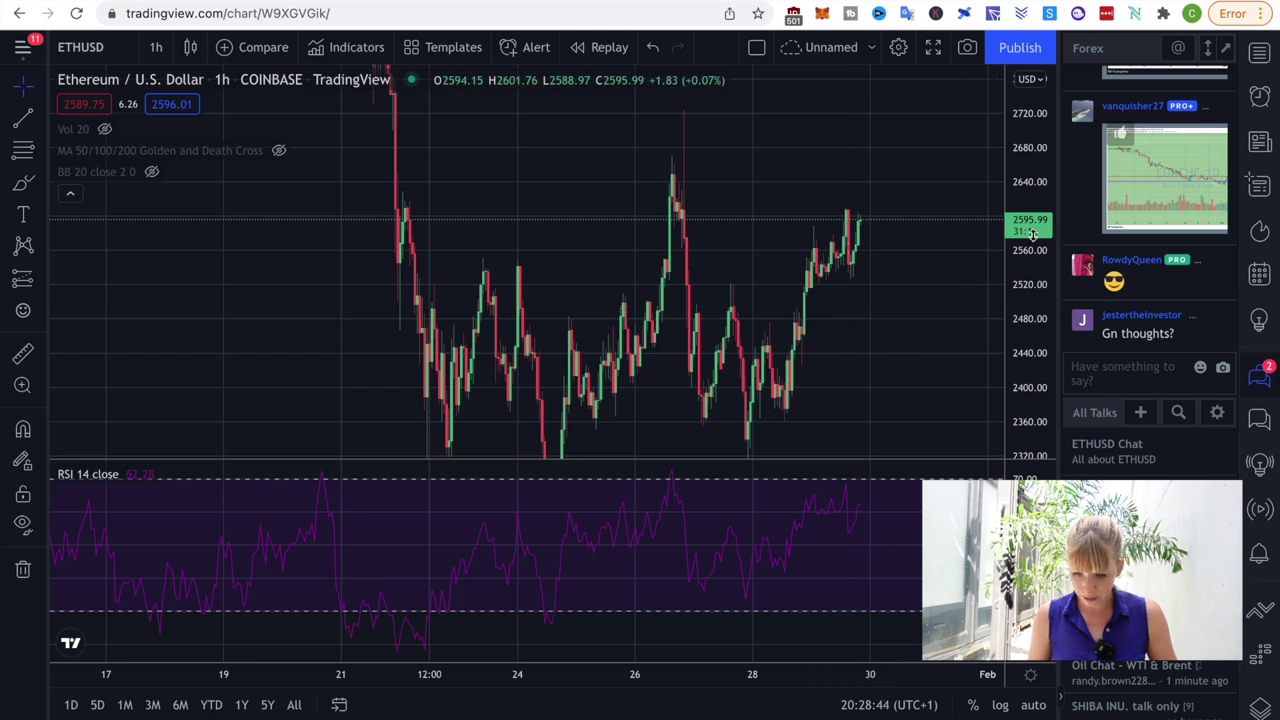
{"action": "left_click_drag", "start_coordinate": [1040, 300], "coordinate": [1042, 212]}
{"action": "left_click_drag", "start_coordinate": [1045, 365], "coordinate": [1043, 315]}
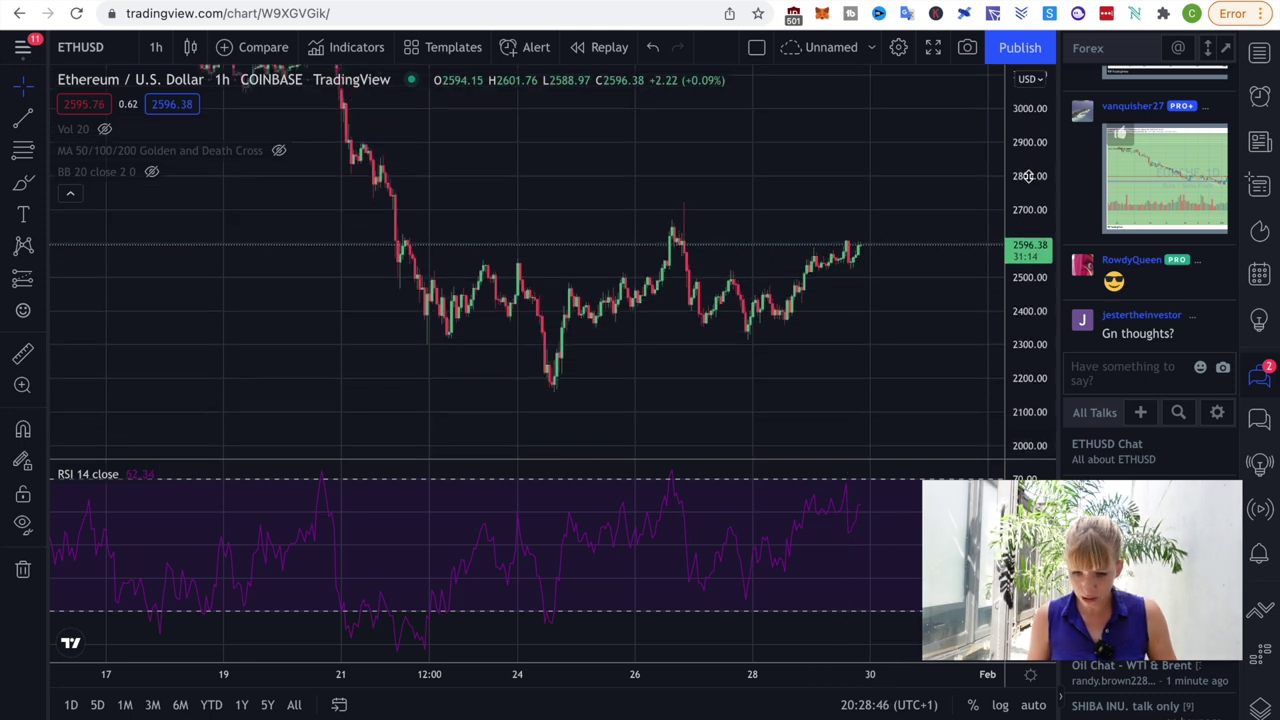
{"action": "left_click_drag", "start_coordinate": [1028, 176], "coordinate": [1030, 160]}
{"action": "scroll", "coordinate": [723, 354], "scroll_direction": "down", "scroll_amount": 5}
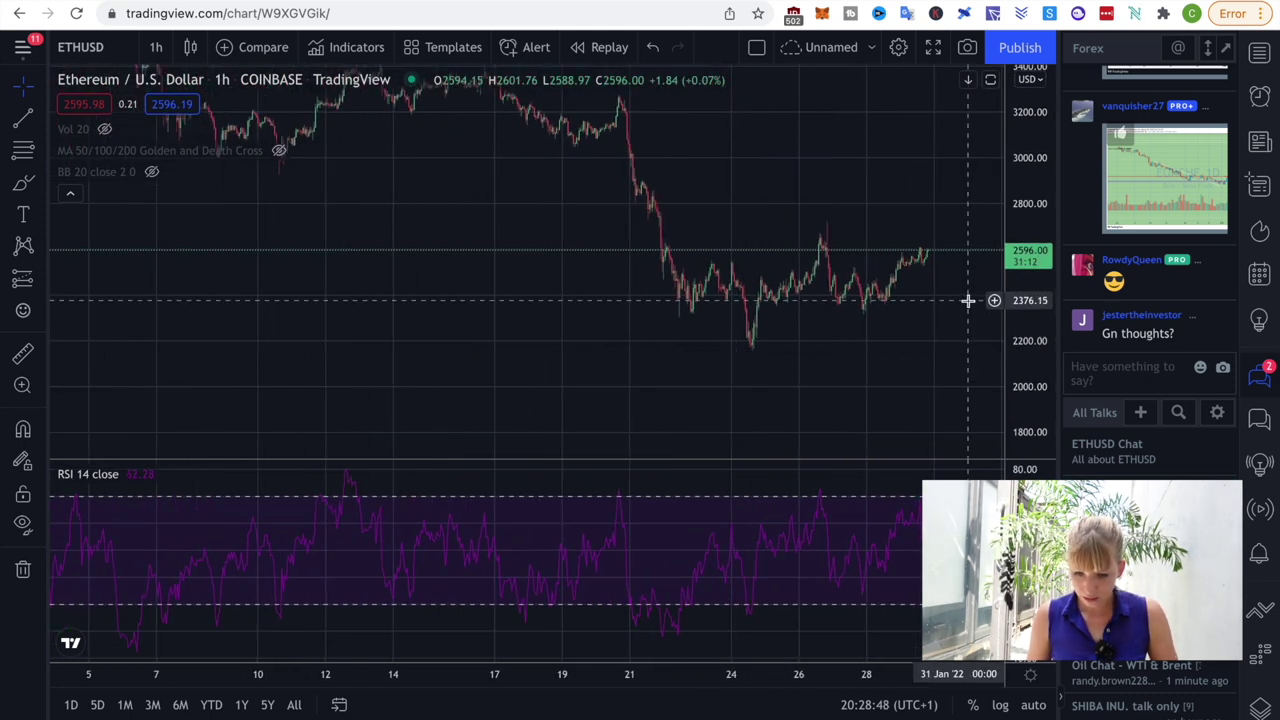
Show the volume indicator on the hourly Ethereum chart and hide the RSI indicator
{"action": "left_click_drag", "start_coordinate": [534, 289], "coordinate": [591, 416]}
{"action": "scroll", "coordinate": [542, 354], "scroll_direction": "down", "scroll_amount": 4}
{"action": "scroll", "coordinate": [591, 416], "scroll_direction": "down", "scroll_amount": 5}
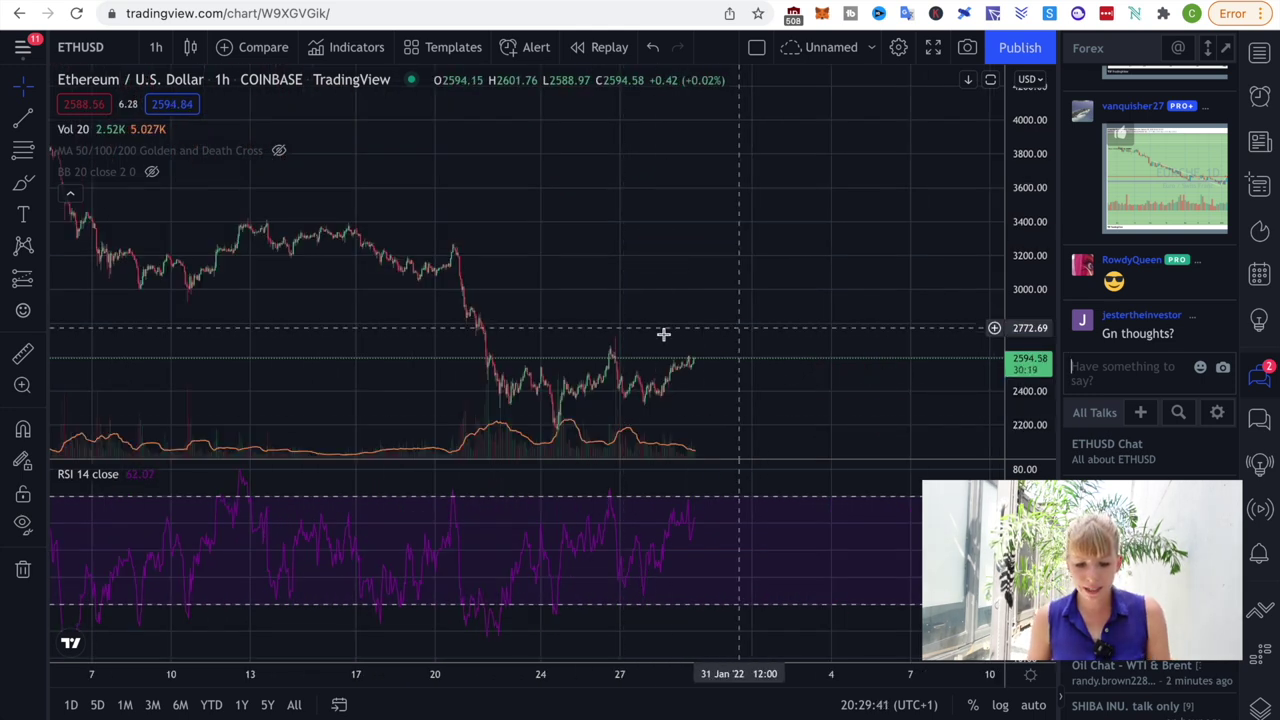
{"action": "mouse_move", "coordinate": [137, 472]}
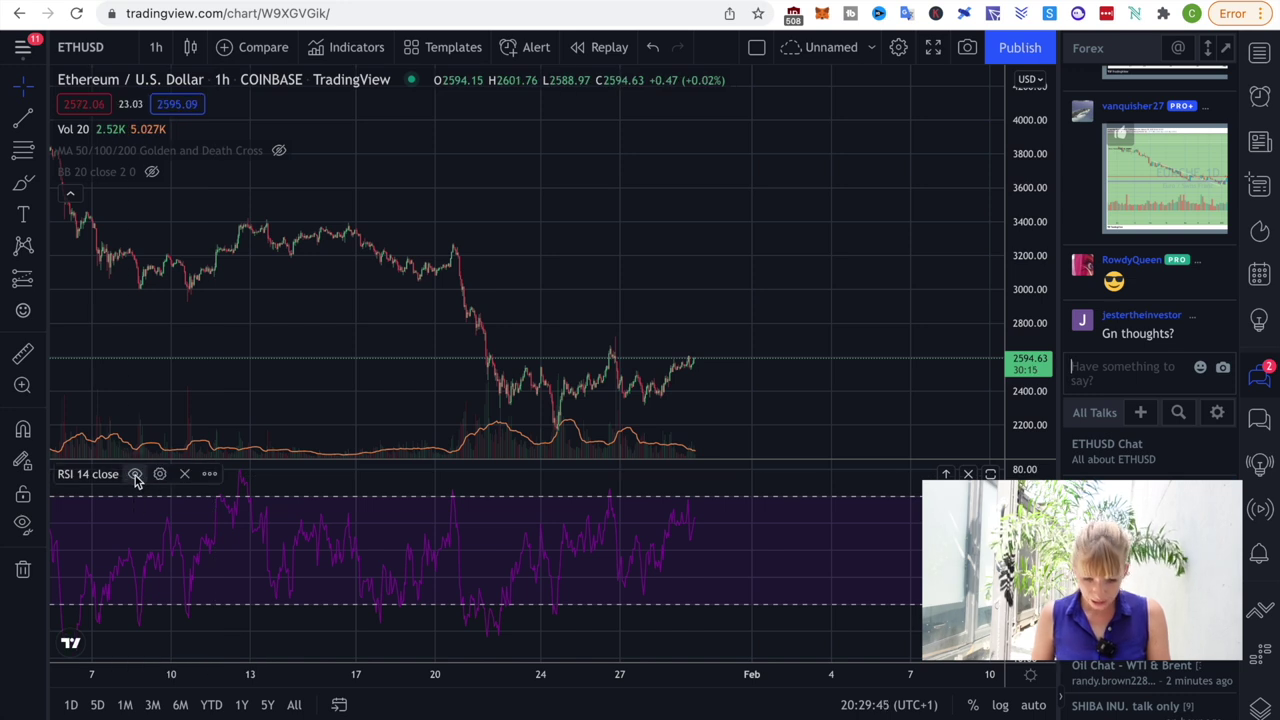
{"action": "left_click", "coordinate": [135, 474]}
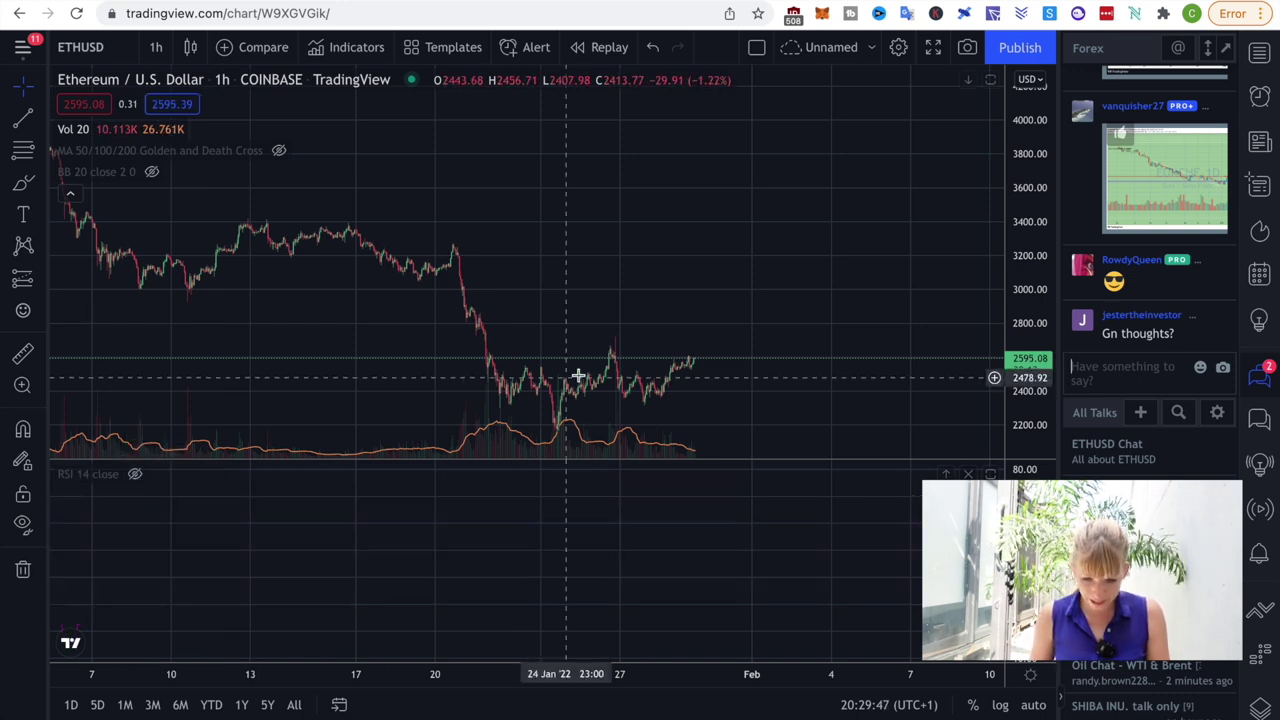
Examine the hourly Ethereum price moves since about 17 January together with their volume bars
{"action": "scroll", "coordinate": [697, 404], "scroll_direction": "down", "scroll_amount": 2}
{"action": "scroll", "coordinate": [697, 404], "scroll_direction": "up", "scroll_amount": 4}
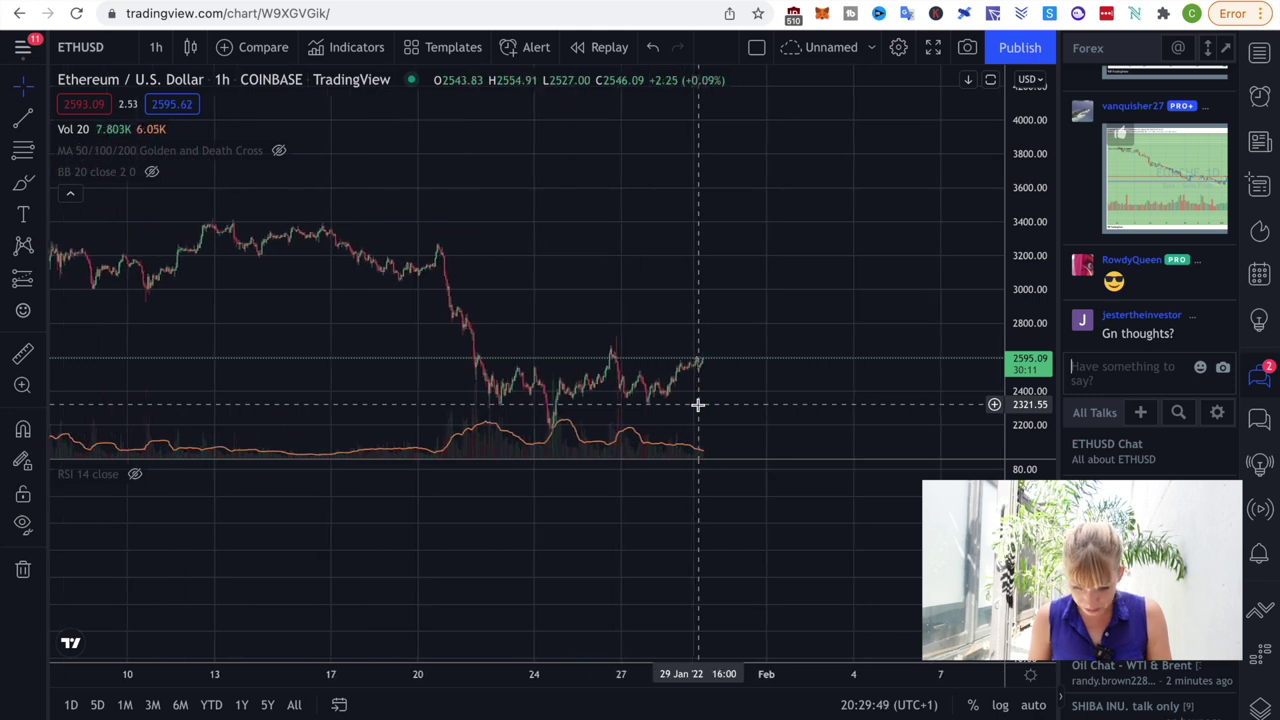
{"action": "key", "text": "XF86MonBrightnessUp"}
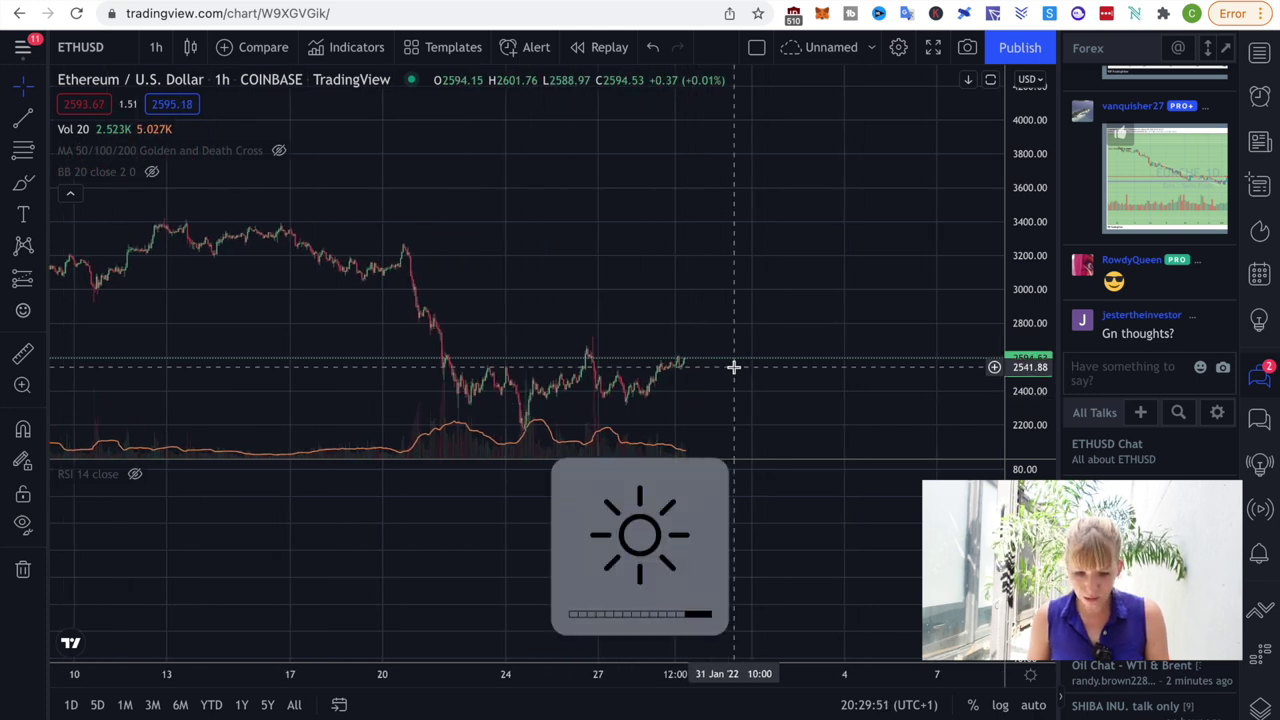
{"action": "scroll", "coordinate": [777, 248], "scroll_direction": "up", "scroll_amount": 4}
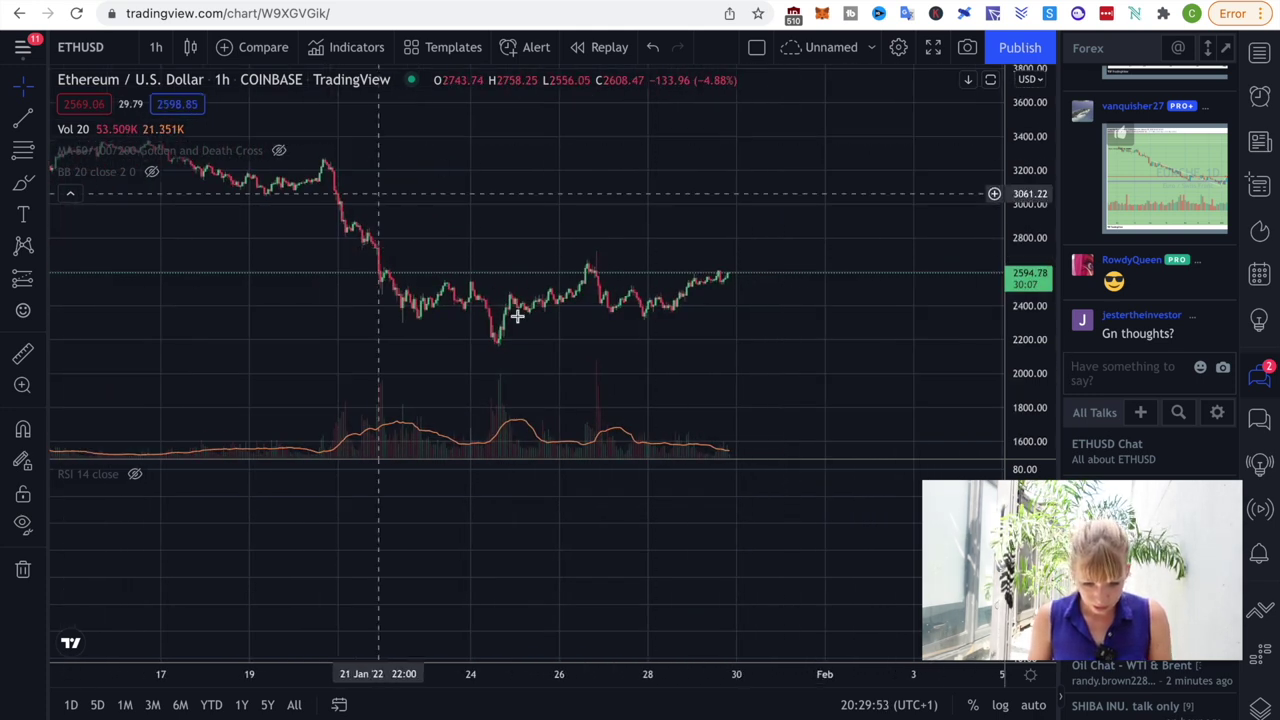
{"action": "scroll", "coordinate": [589, 357], "scroll_direction": "up", "scroll_amount": 2}
{"action": "scroll", "coordinate": [827, 329], "scroll_direction": "left", "scroll_amount": 2}
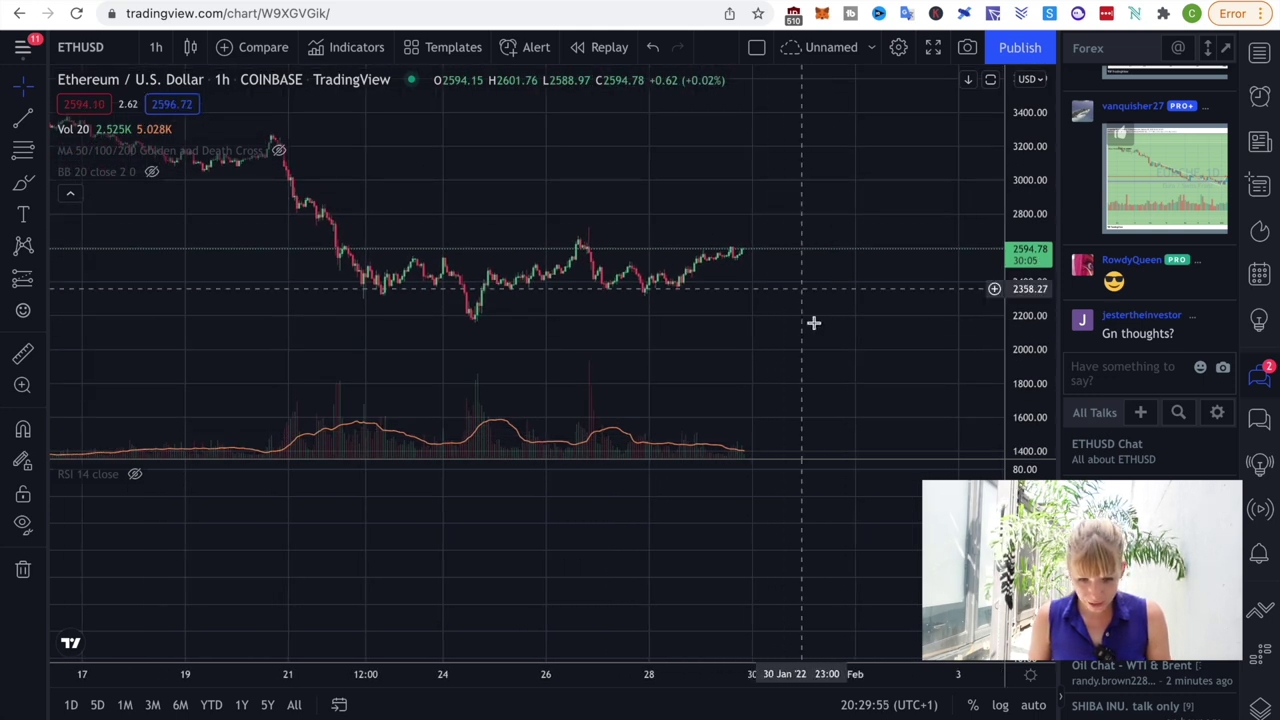
Change the chart's symbol to BTCUSD from Coinbase
{"action": "left_click", "coordinate": [77, 55]}
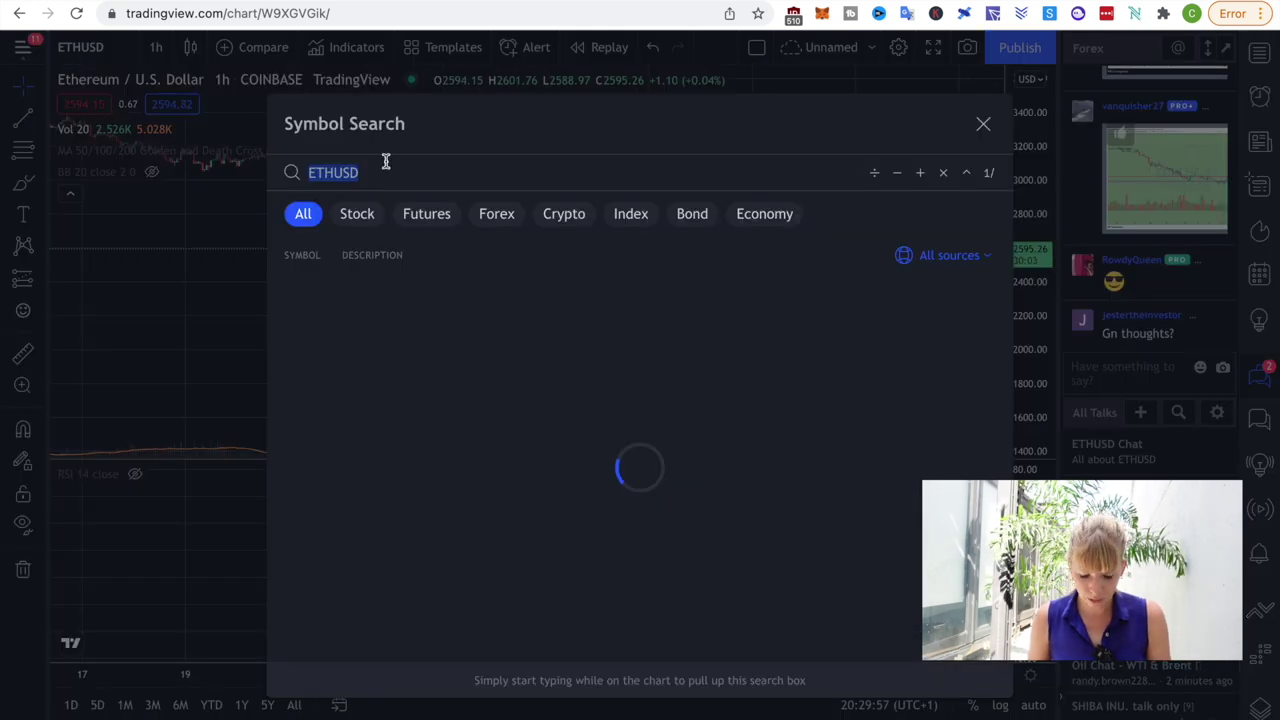
{"action": "type", "text": "BTCU"}
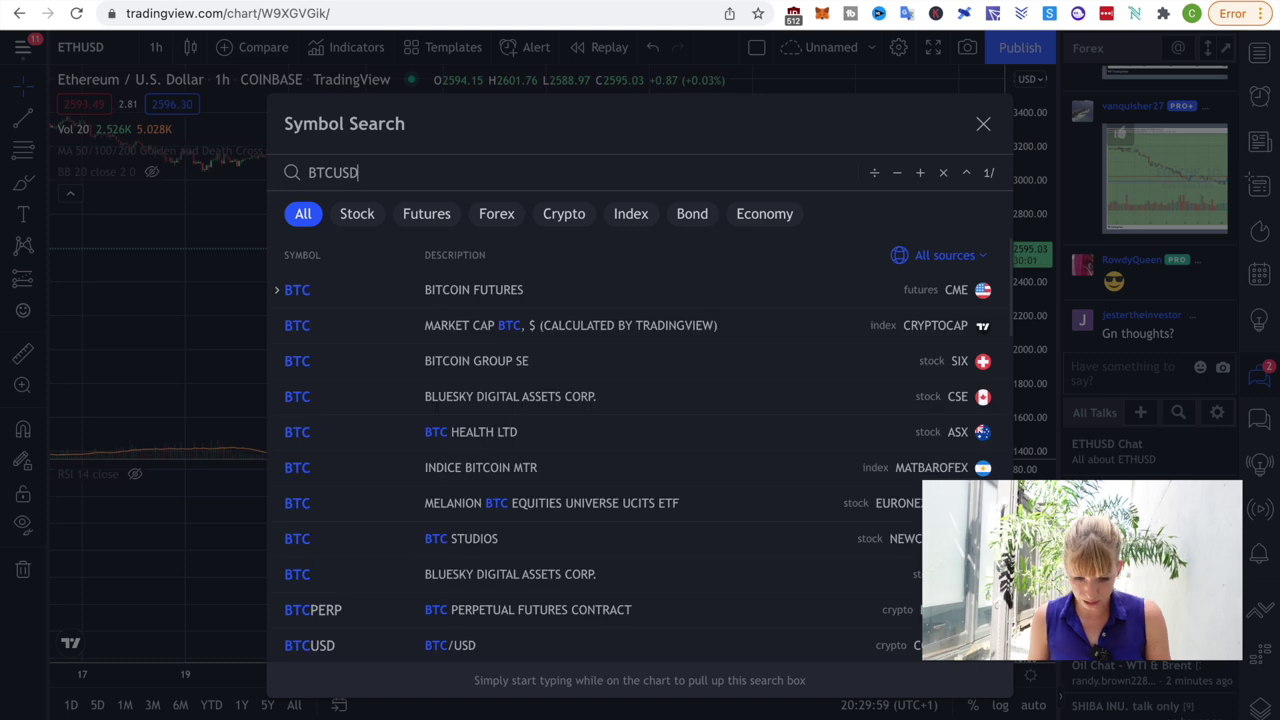
{"action": "left_click", "coordinate": [566, 325]}
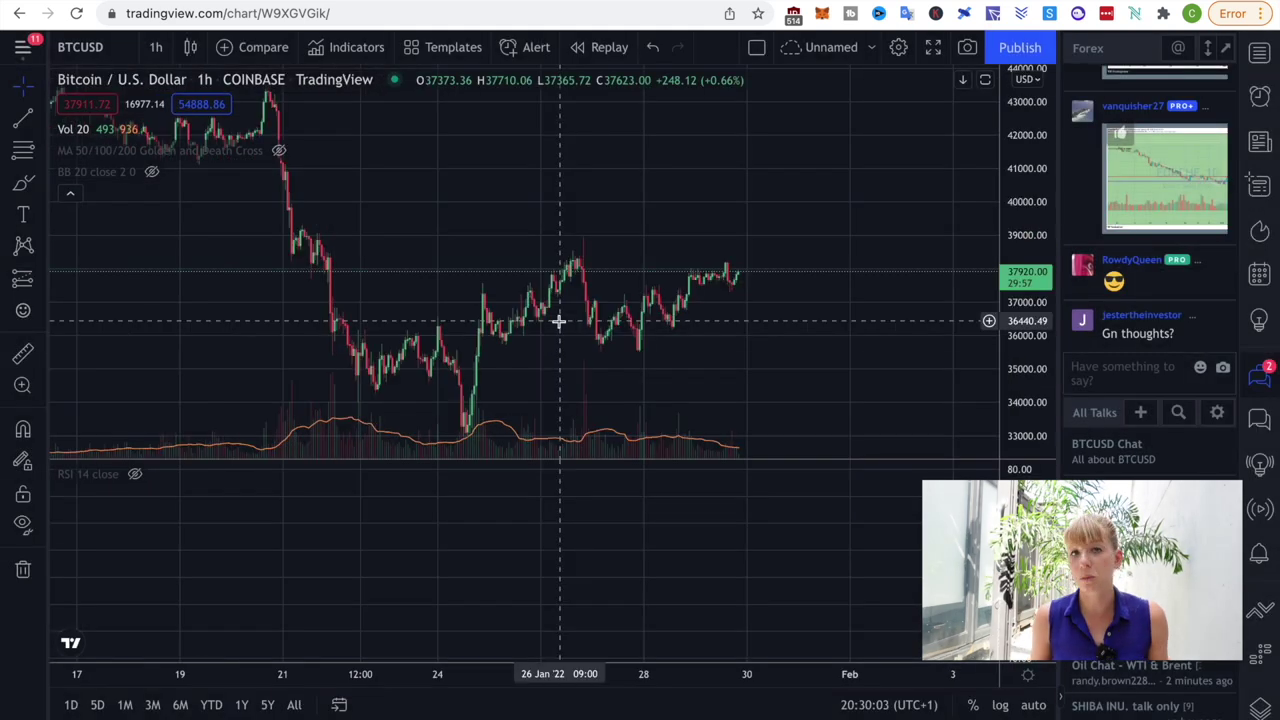
Examine the hourly Bitcoin candles from 22 to 29 January and the volume bars beneath them
{"action": "scroll", "coordinate": [669, 336], "scroll_direction": "left", "scroll_amount": 3}
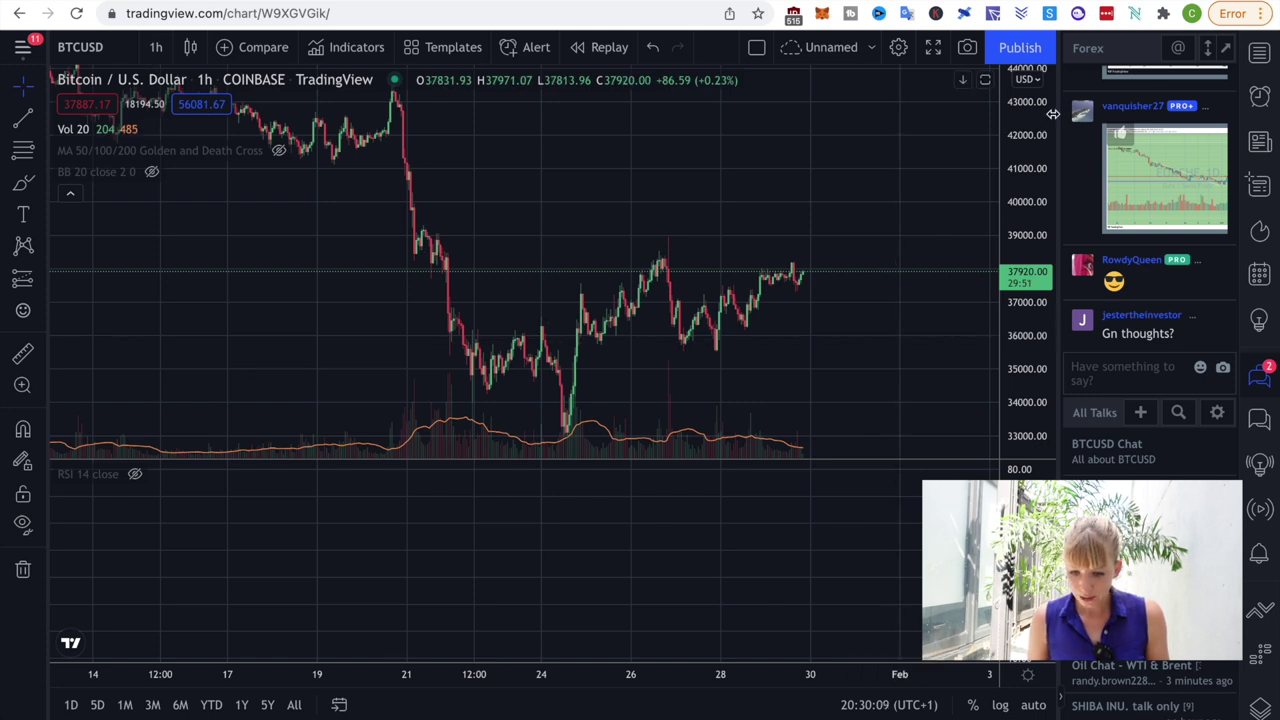
{"action": "left_click_drag", "start_coordinate": [843, 377], "coordinate": [848, 302]}
{"action": "scroll", "coordinate": [848, 302], "scroll_direction": "up", "scroll_amount": 3}
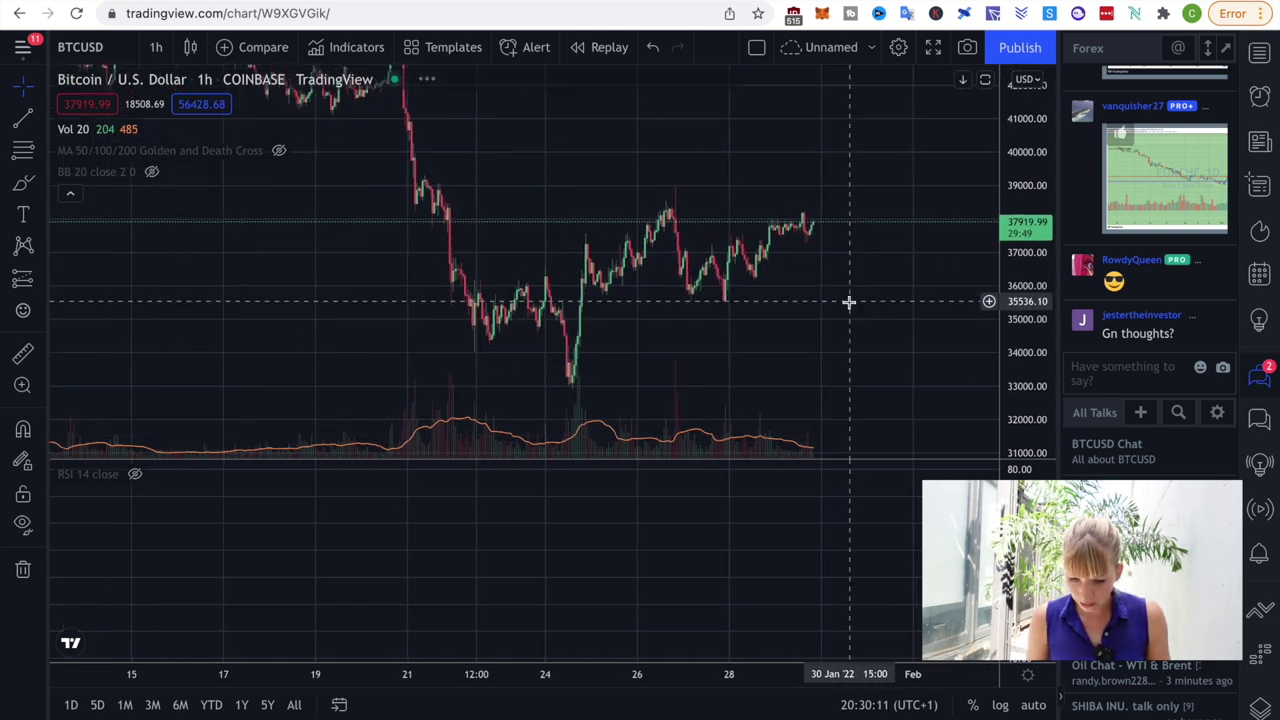
{"action": "left_click_drag", "start_coordinate": [731, 366], "coordinate": [822, 377]}
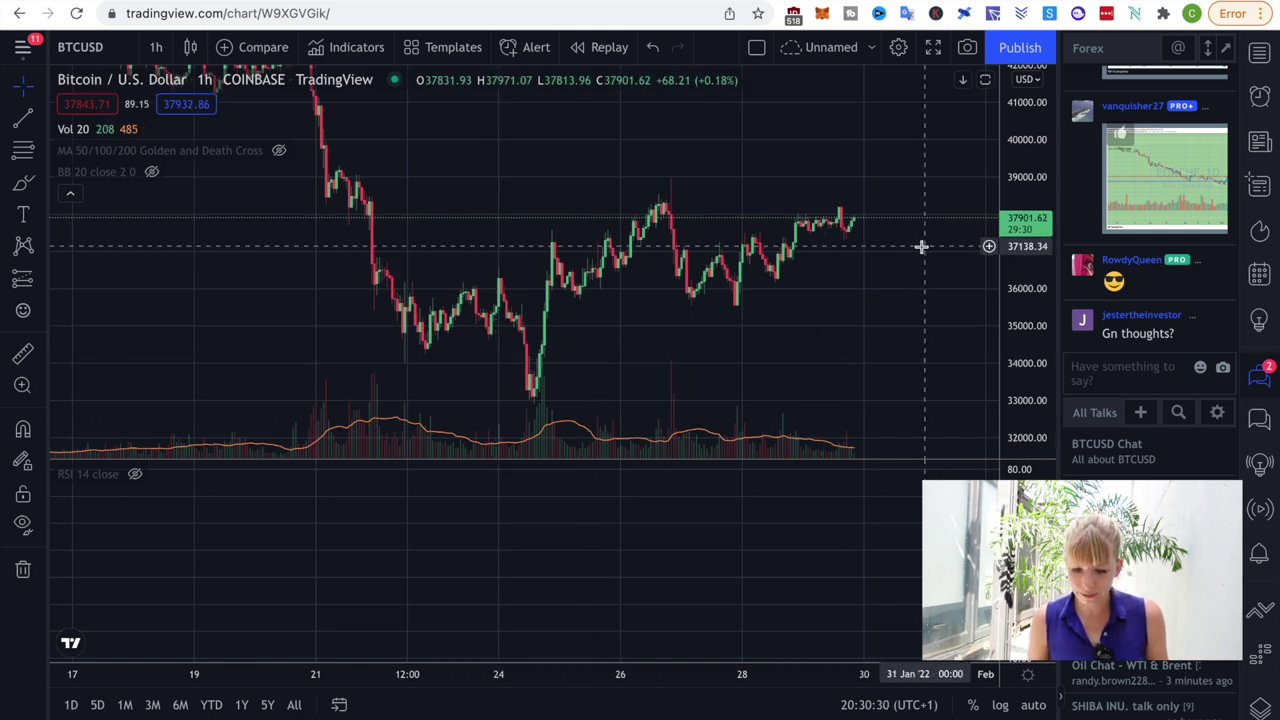
{"action": "left_click_drag", "start_coordinate": [903, 251], "coordinate": [880, 220]}
{"action": "scroll", "coordinate": [794, 398], "scroll_direction": "up", "scroll_amount": 3}
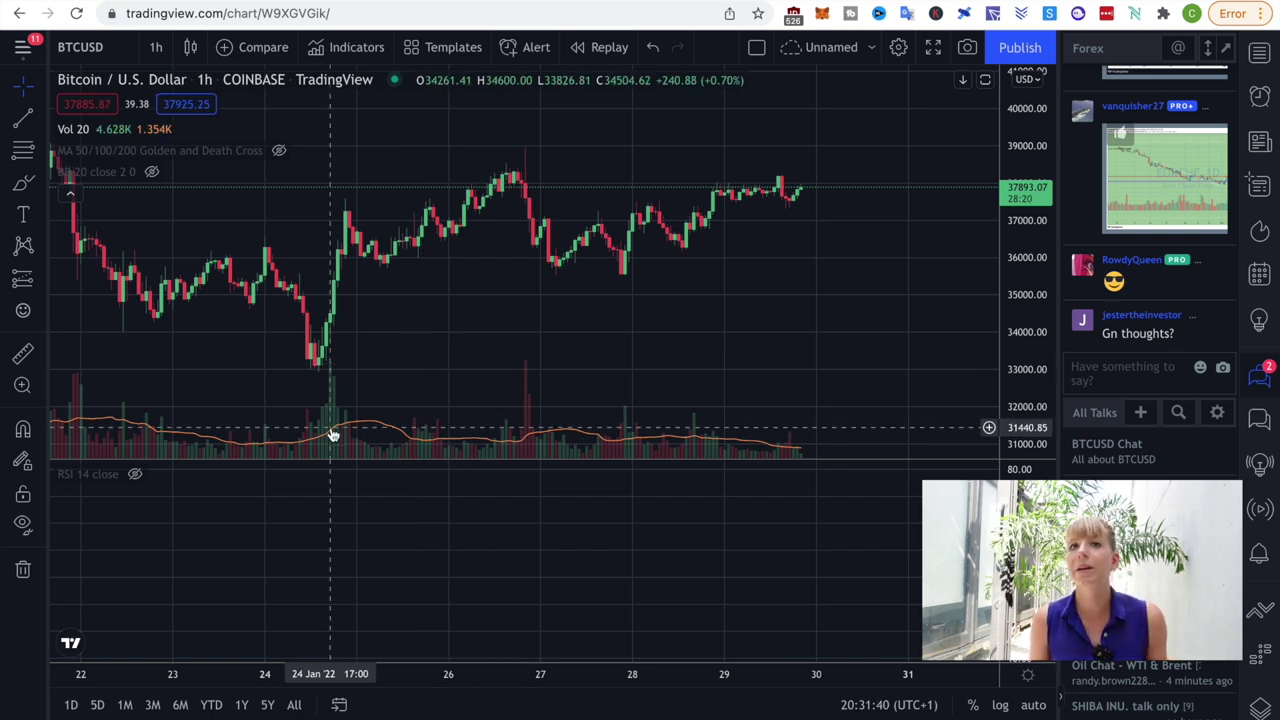
Compare the Bitcoin volume around the 21 January price drop with the volume at the 24 January low
{"action": "scroll", "coordinate": [483, 372], "scroll_direction": "down", "scroll_amount": 5}
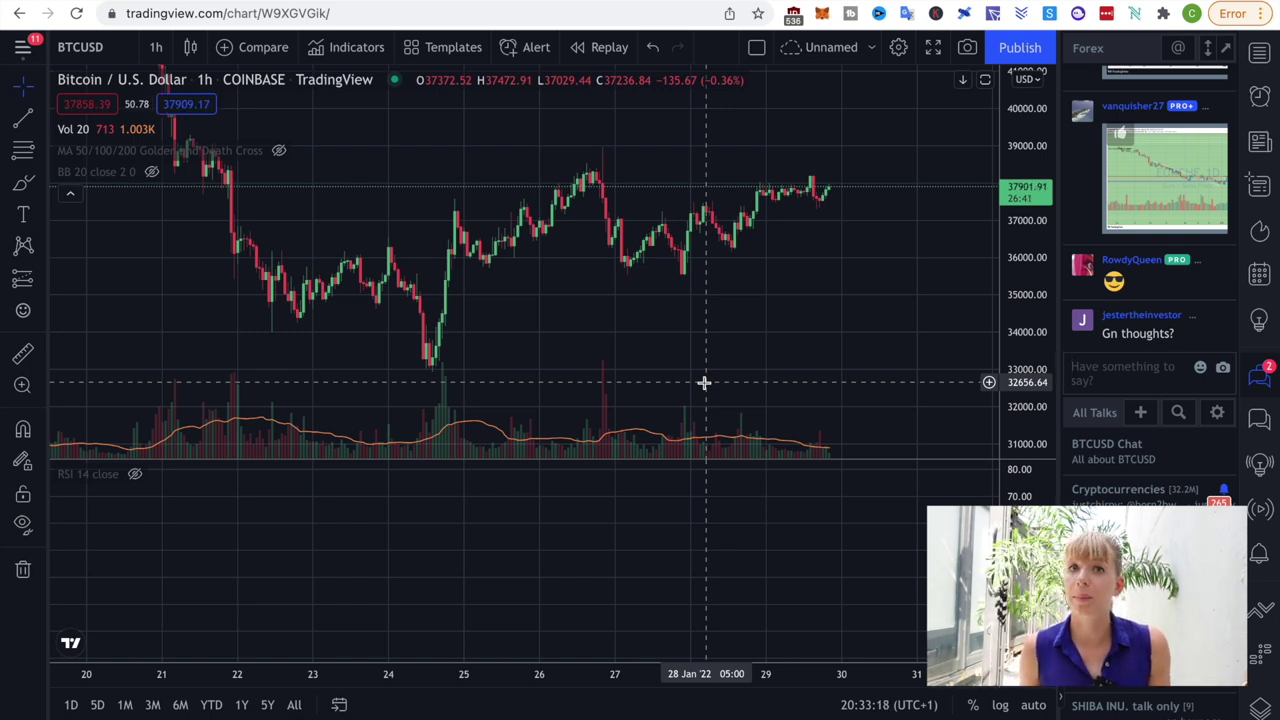
{"action": "scroll", "coordinate": [443, 381], "scroll_direction": "up", "scroll_amount": 3}
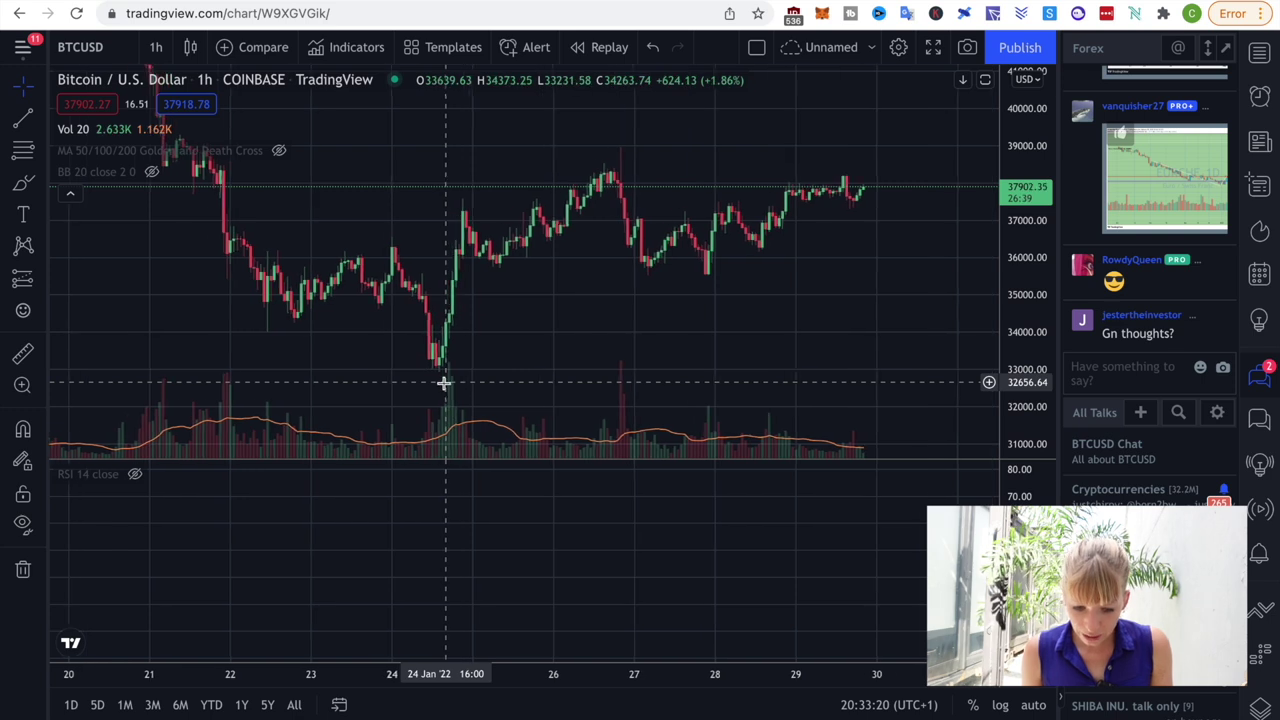
{"action": "scroll", "coordinate": [477, 411], "scroll_direction": "down", "scroll_amount": 5}
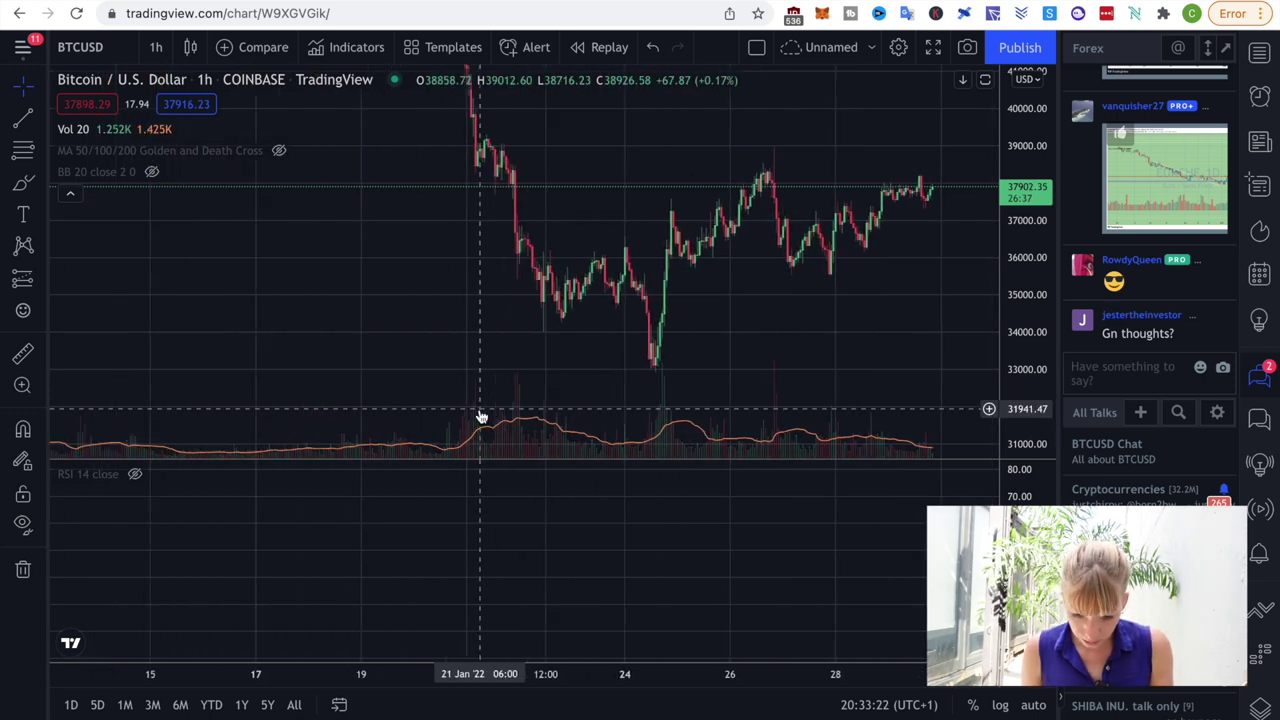
{"action": "scroll", "coordinate": [478, 410], "scroll_direction": "down", "scroll_amount": 2}
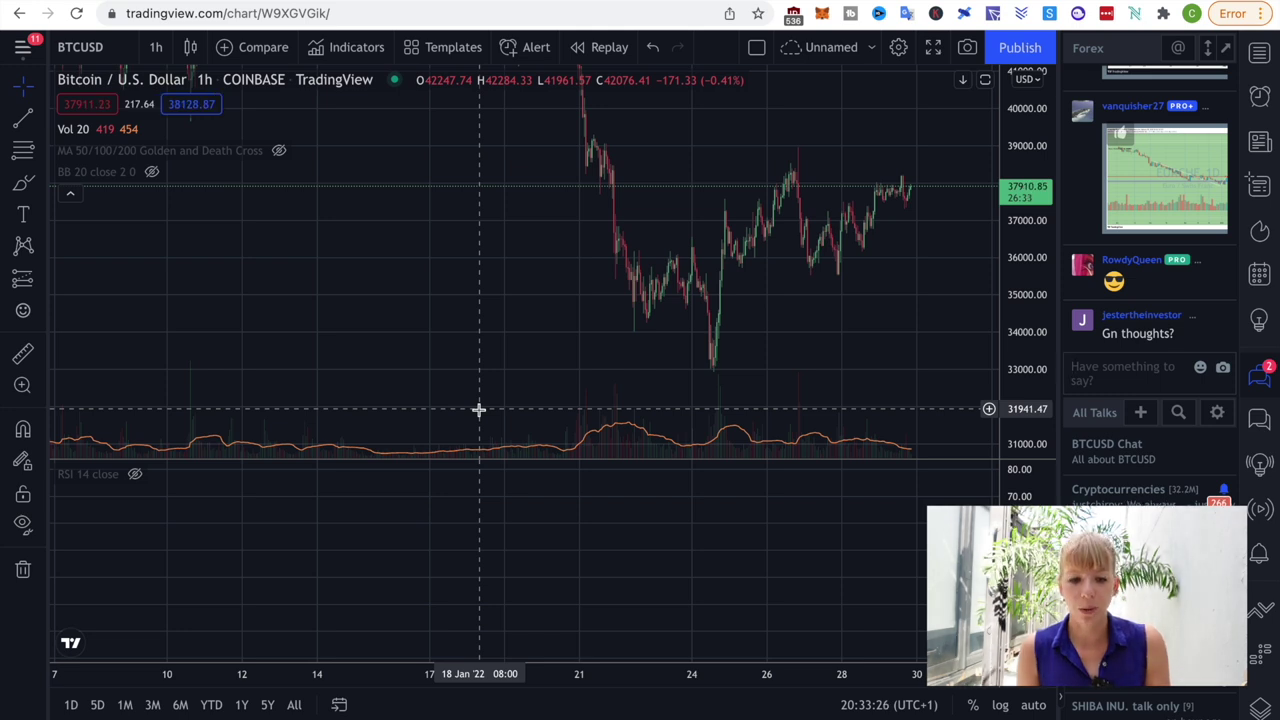
{"action": "scroll", "coordinate": [527, 310], "scroll_direction": "up", "scroll_amount": 2}
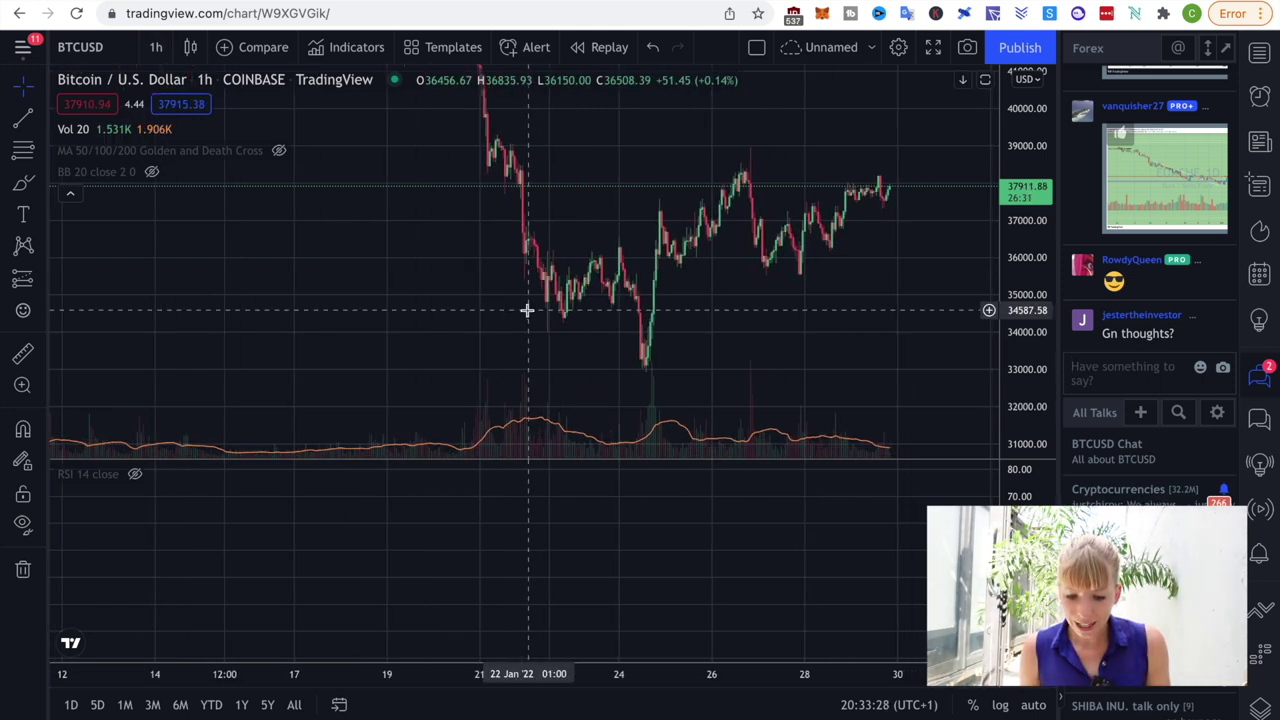
{"action": "scroll", "coordinate": [527, 310], "scroll_direction": "up", "scroll_amount": 1}
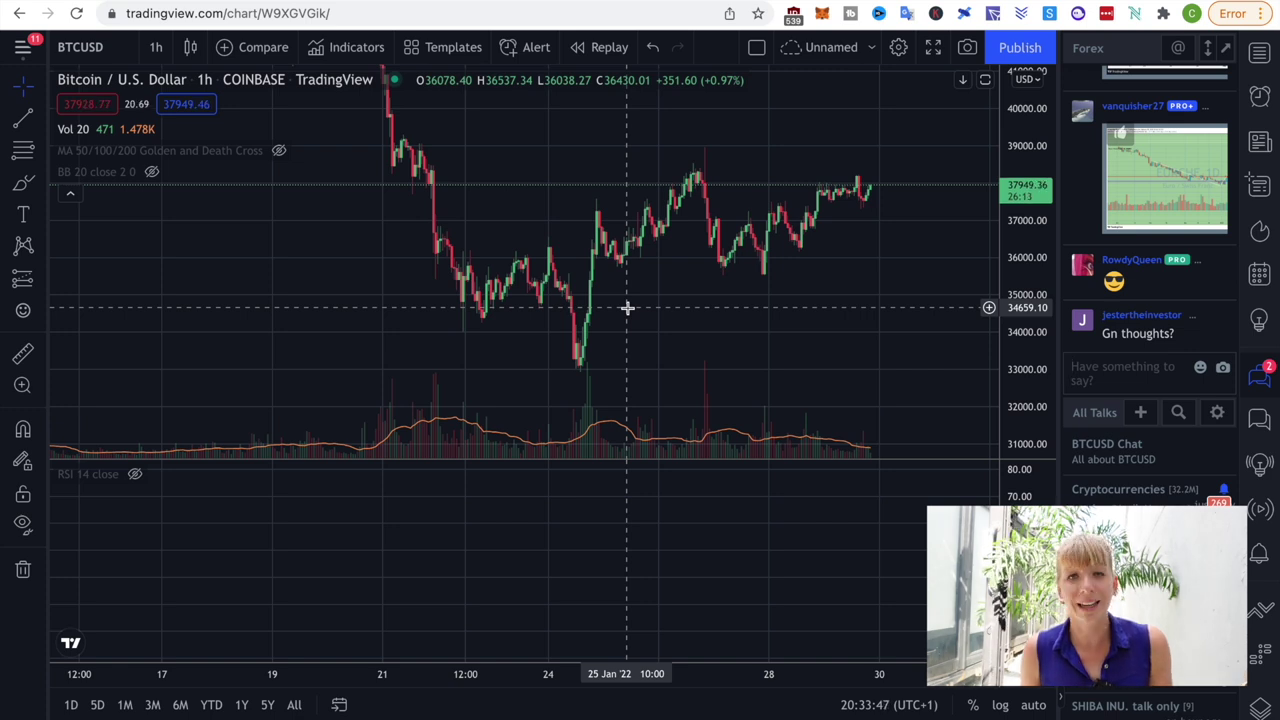
Set the Bitcoin chart's interval to 1 day and compress the price scale to fit the candles
{"action": "left_click", "coordinate": [160, 50]}
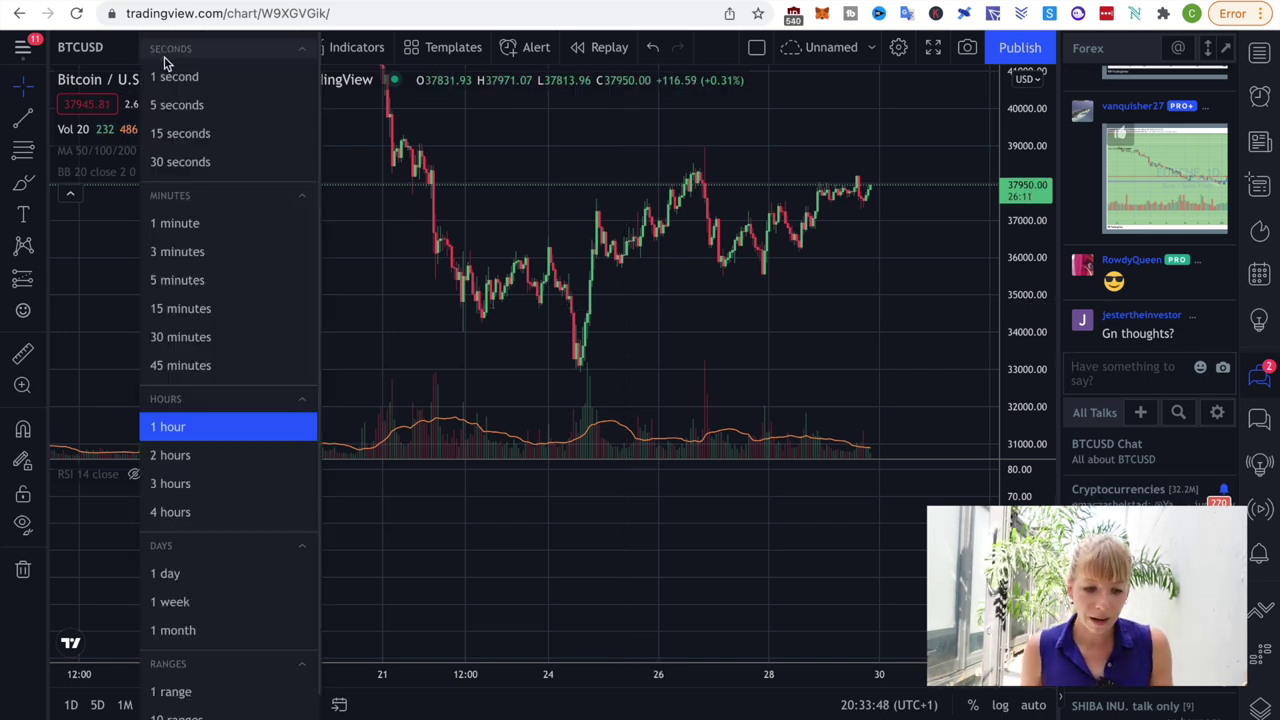
{"action": "left_click", "coordinate": [197, 573]}
{"action": "scroll", "coordinate": [660, 260], "scroll_direction": "down", "scroll_amount": 2}
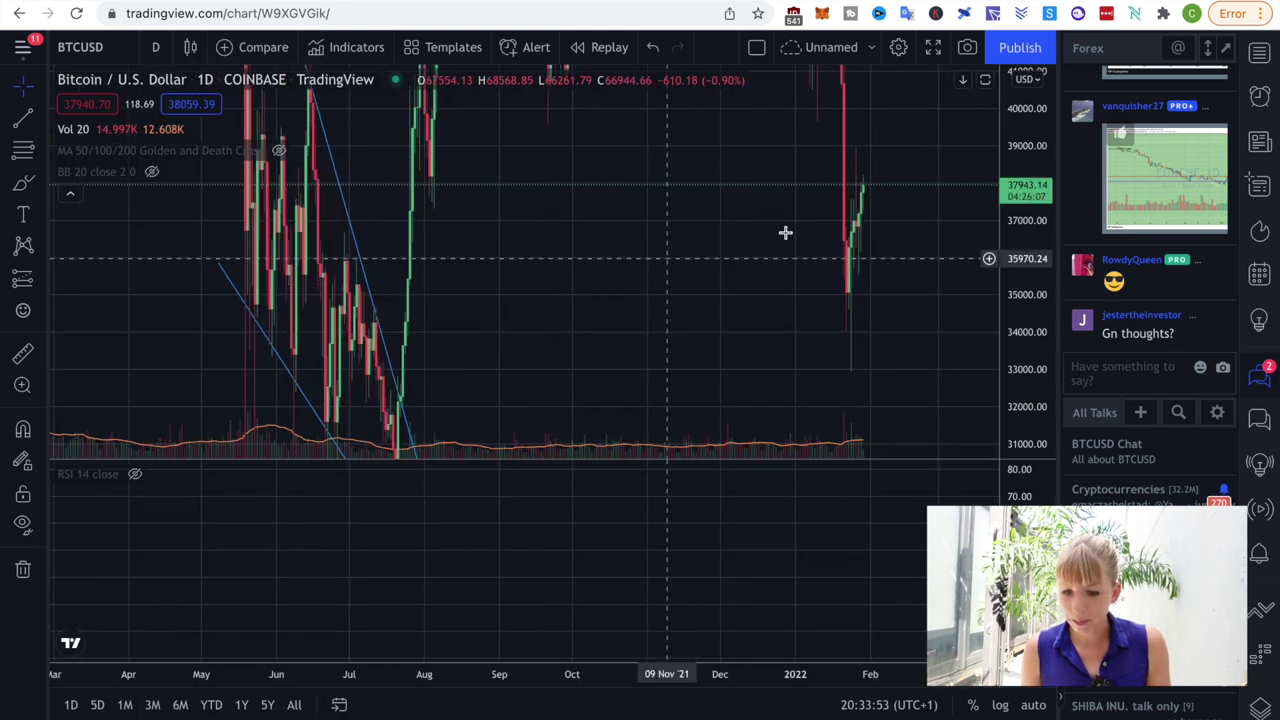
{"action": "left_click_drag", "start_coordinate": [1020, 190], "coordinate": [1024, 320]}
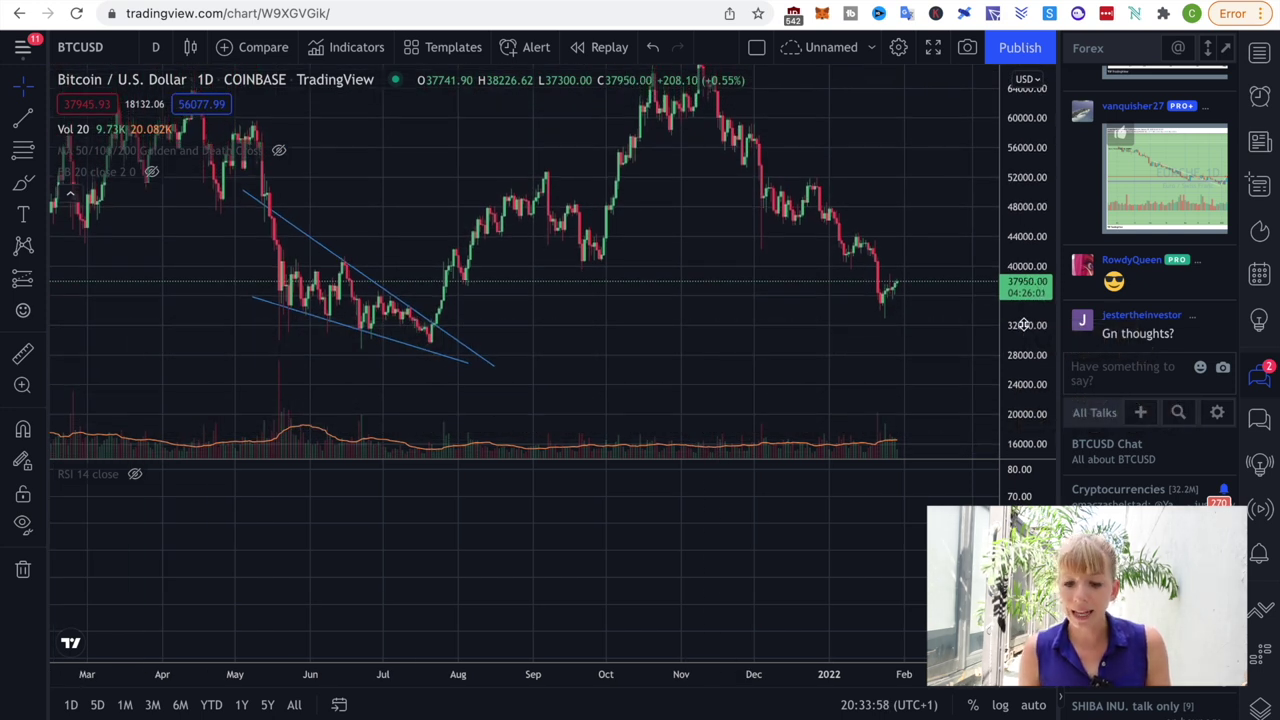
Examine the daily Bitcoin candles and their volume bars from the November 2021 peak through January 2022
{"action": "left_click_drag", "start_coordinate": [1018, 205], "coordinate": [1018, 220]}
{"action": "left_click_drag", "start_coordinate": [703, 289], "coordinate": [608, 329]}
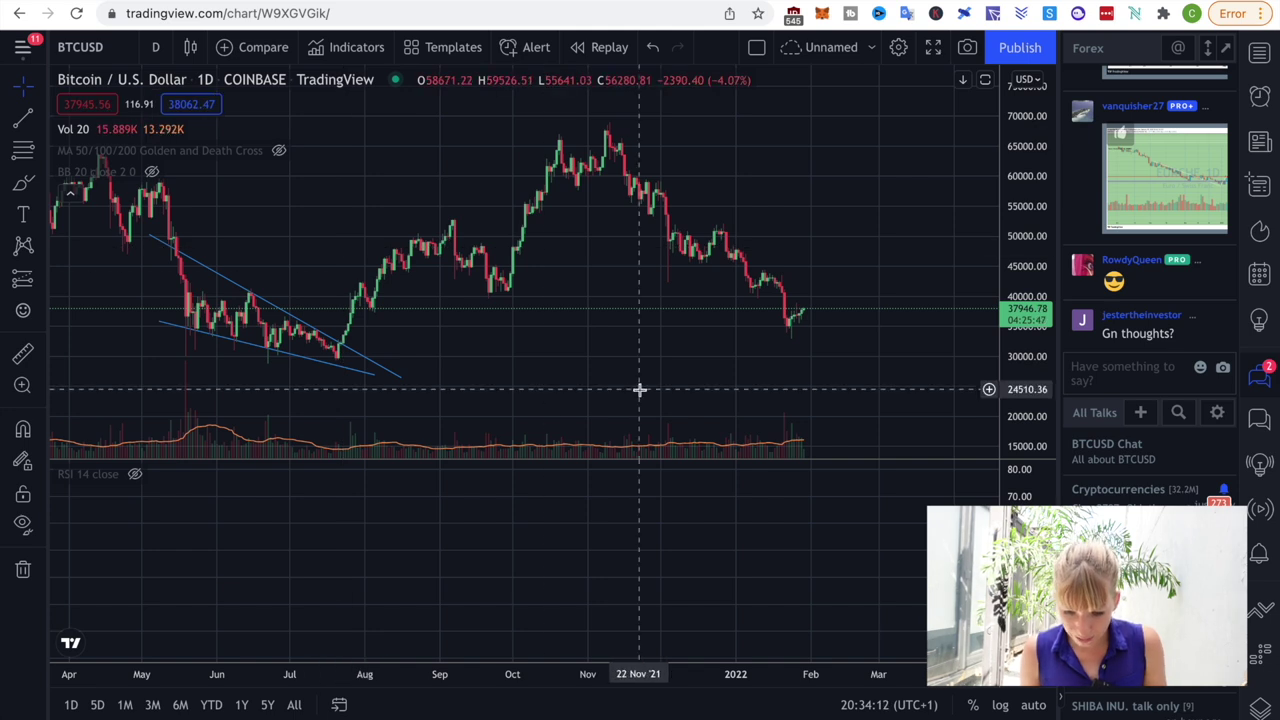
{"action": "scroll", "coordinate": [614, 403], "scroll_direction": "up", "scroll_amount": 1}
{"action": "scroll", "coordinate": [614, 403], "scroll_direction": "up", "scroll_amount": 1}
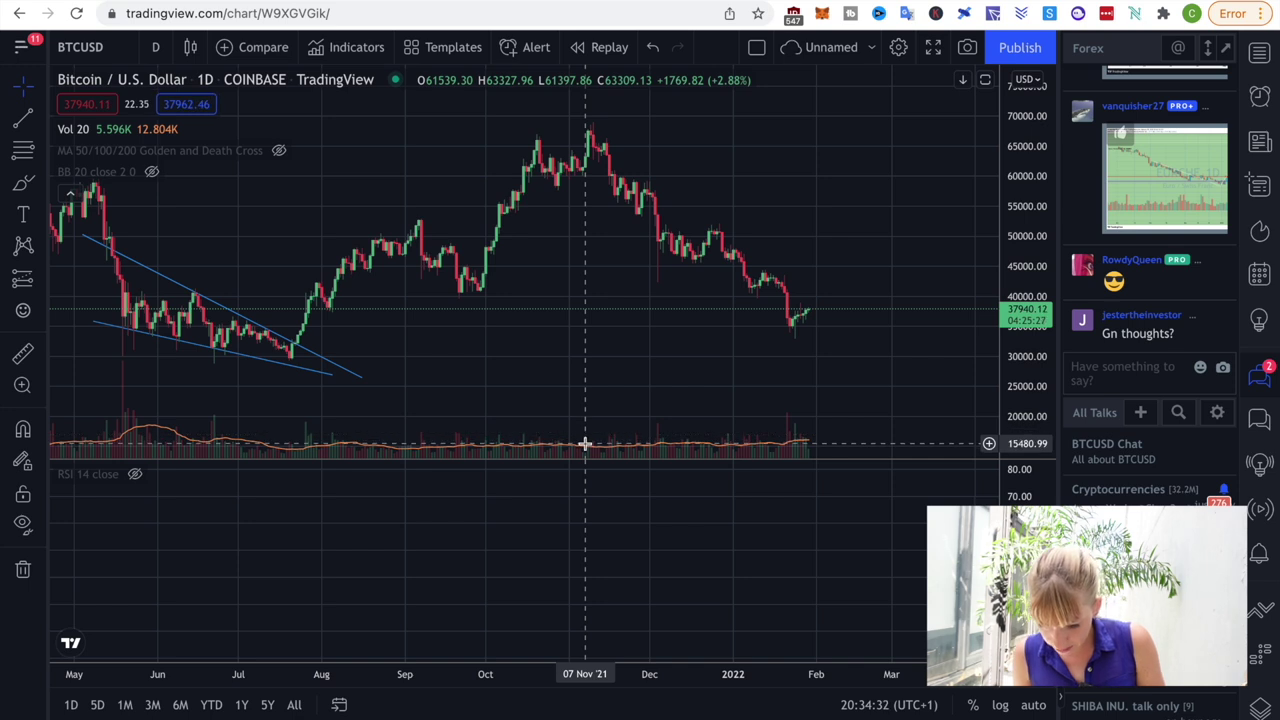
{"action": "scroll", "coordinate": [600, 443], "scroll_direction": "right", "scroll_amount": 5}
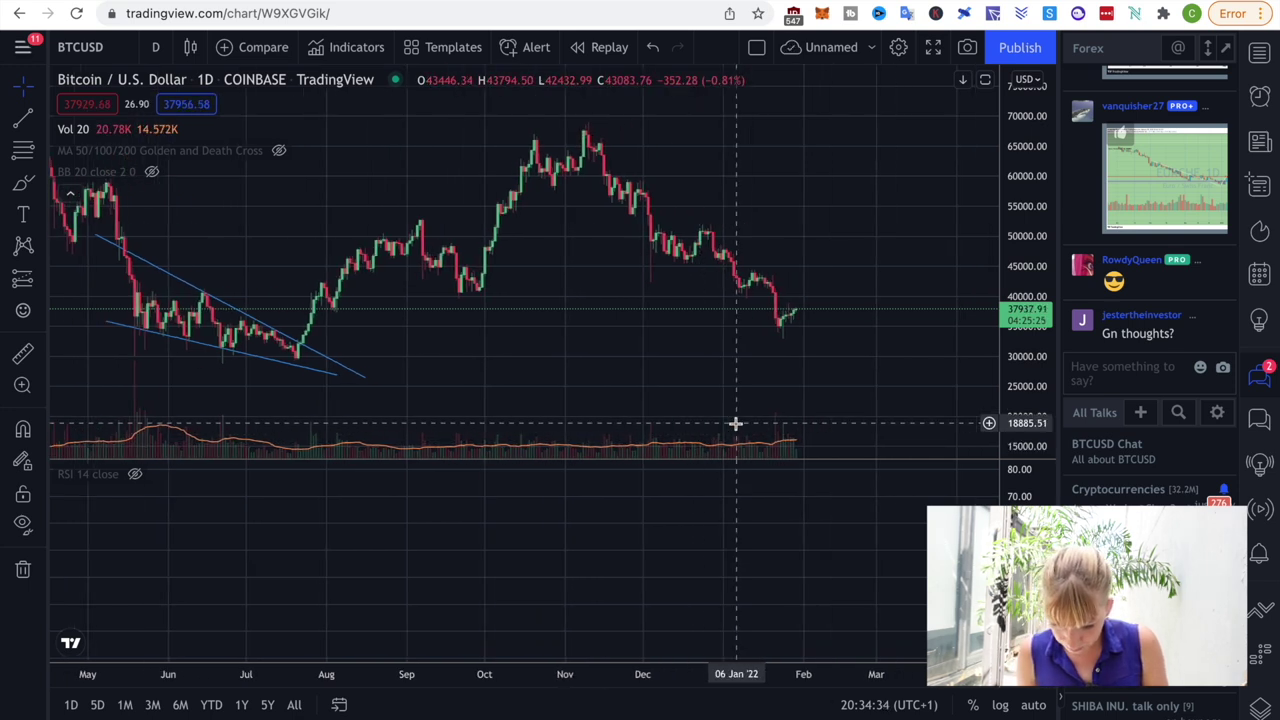
{"action": "scroll", "coordinate": [735, 423], "scroll_direction": "right", "scroll_amount": 2}
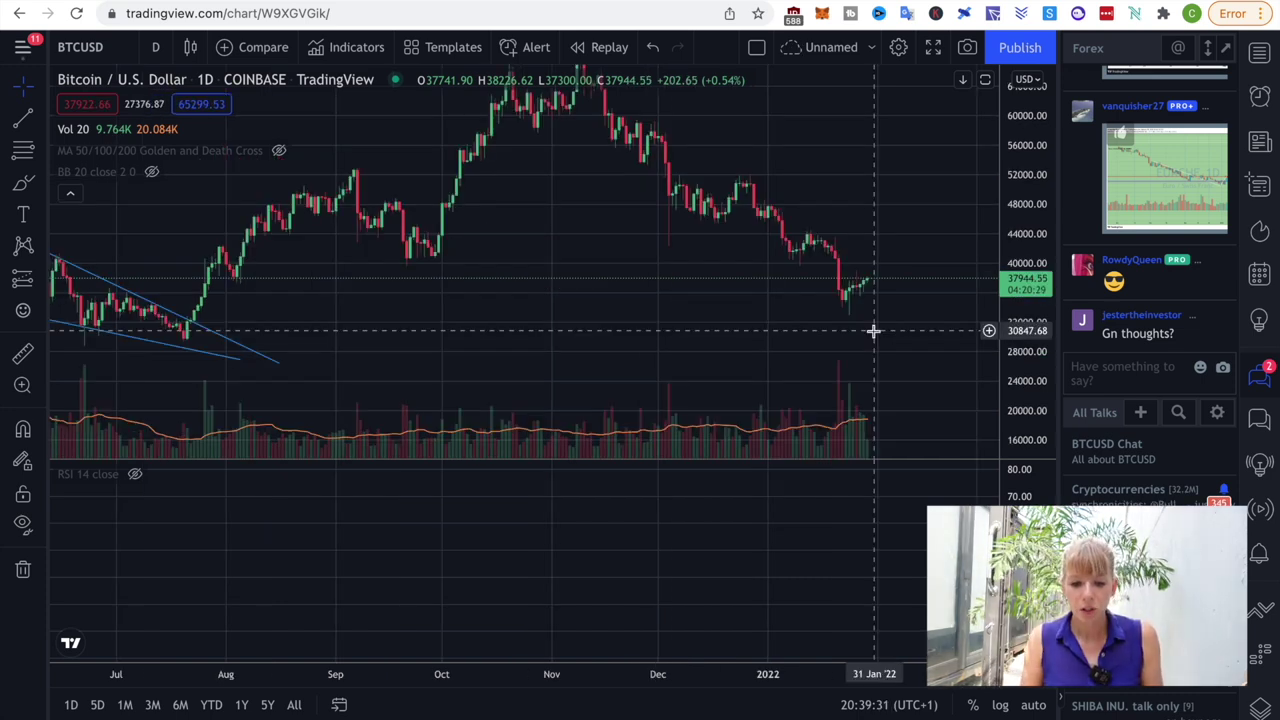
Enlarge the daily Bitcoin candles from December 2021 to January 2022, stretch the price scale and inspect the 28 December candle
{"action": "left_click_drag", "start_coordinate": [586, 237], "coordinate": [591, 294]}
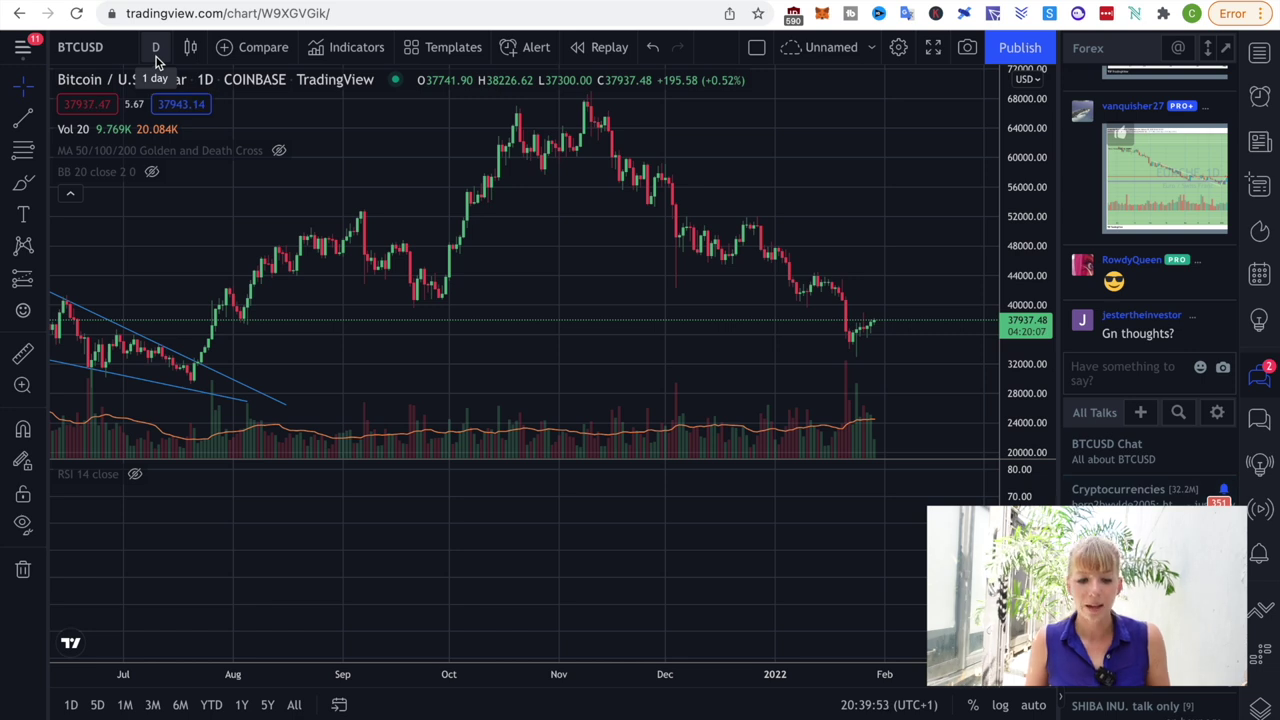
{"action": "scroll", "coordinate": [391, 242], "scroll_direction": "up", "scroll_amount": 5}
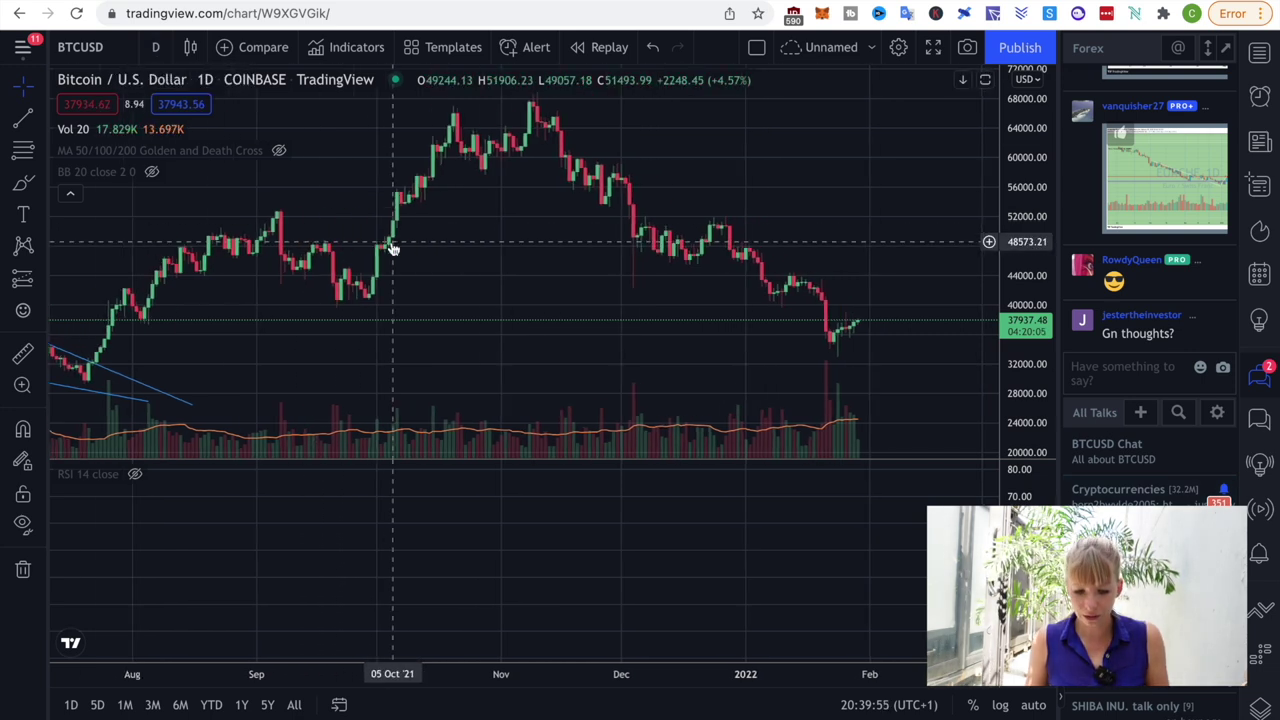
{"action": "scroll", "coordinate": [391, 242], "scroll_direction": "up", "scroll_amount": 2}
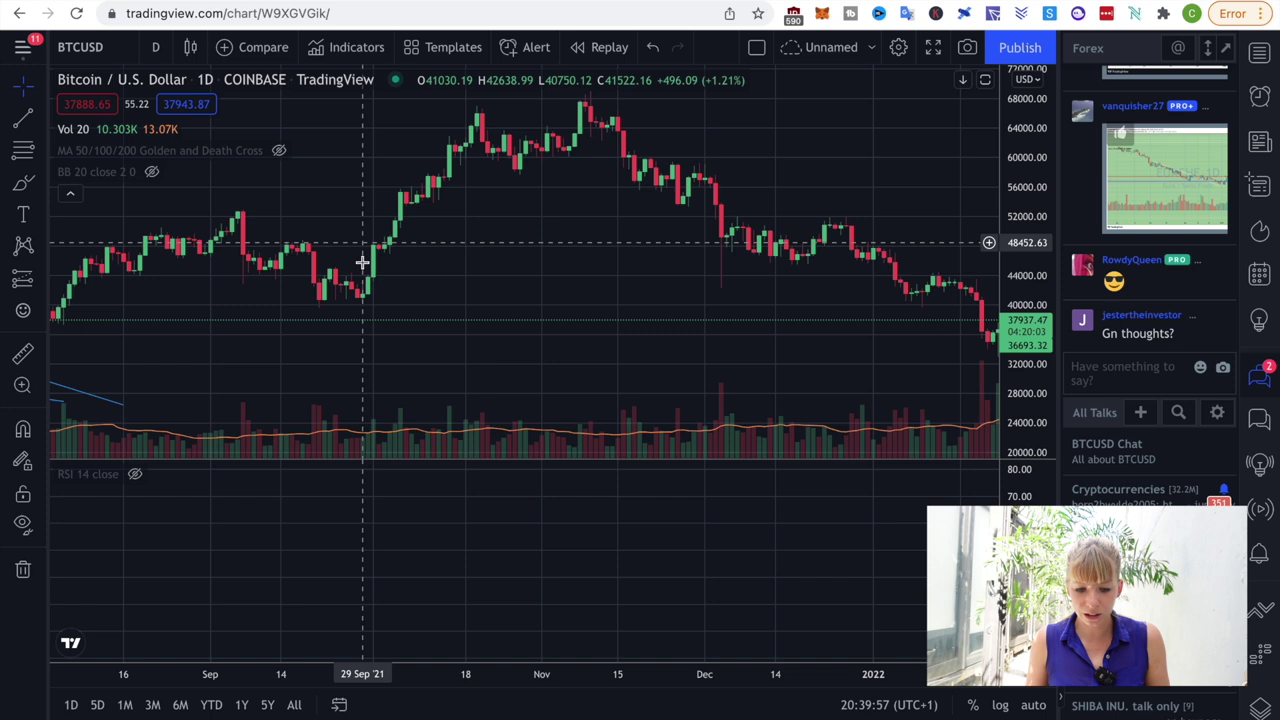
{"action": "scroll", "coordinate": [623, 260], "scroll_direction": "up", "scroll_amount": 3}
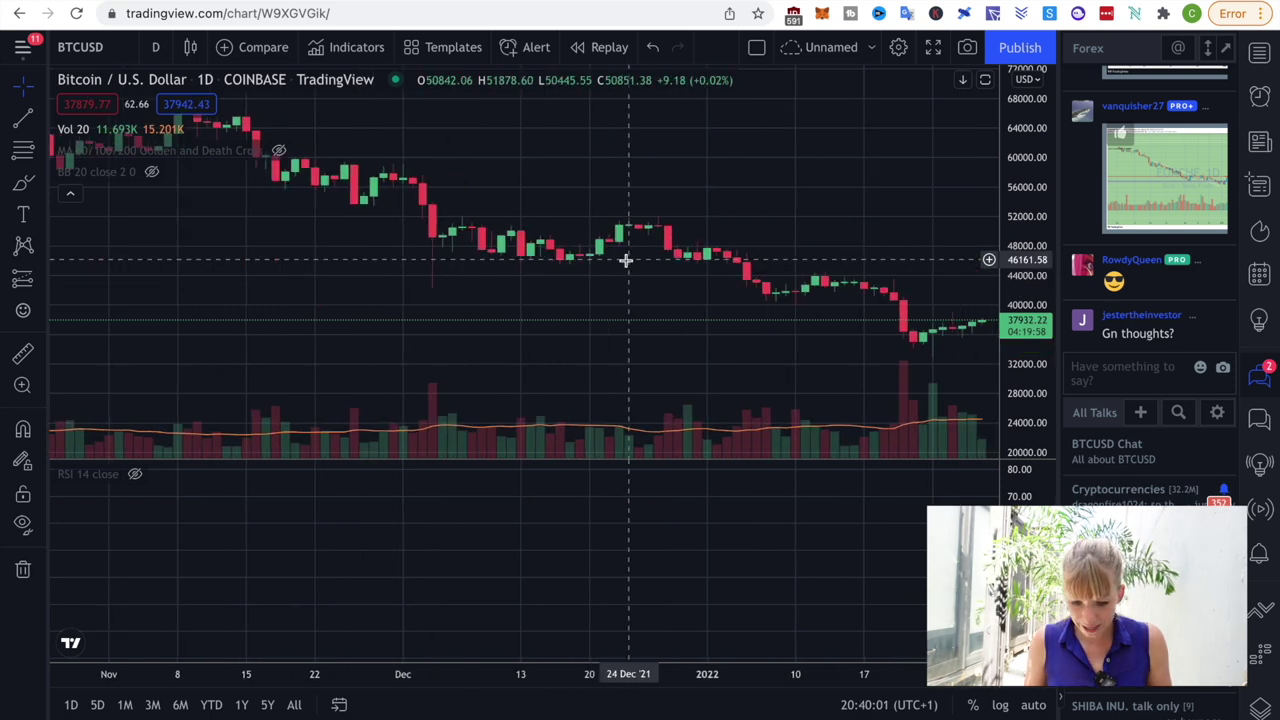
{"action": "left_click_drag", "start_coordinate": [1005, 265], "coordinate": [594, 237]}
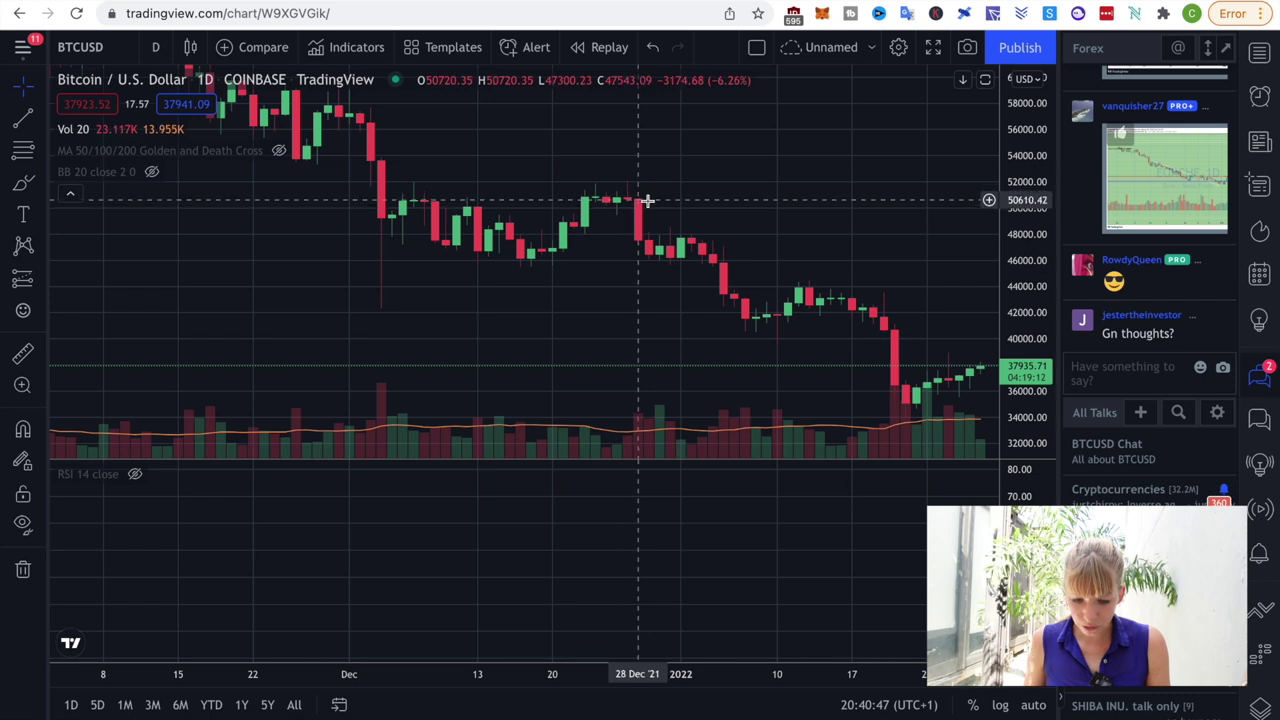
{"action": "left_click_drag", "start_coordinate": [1008, 228], "coordinate": [923, 143]}
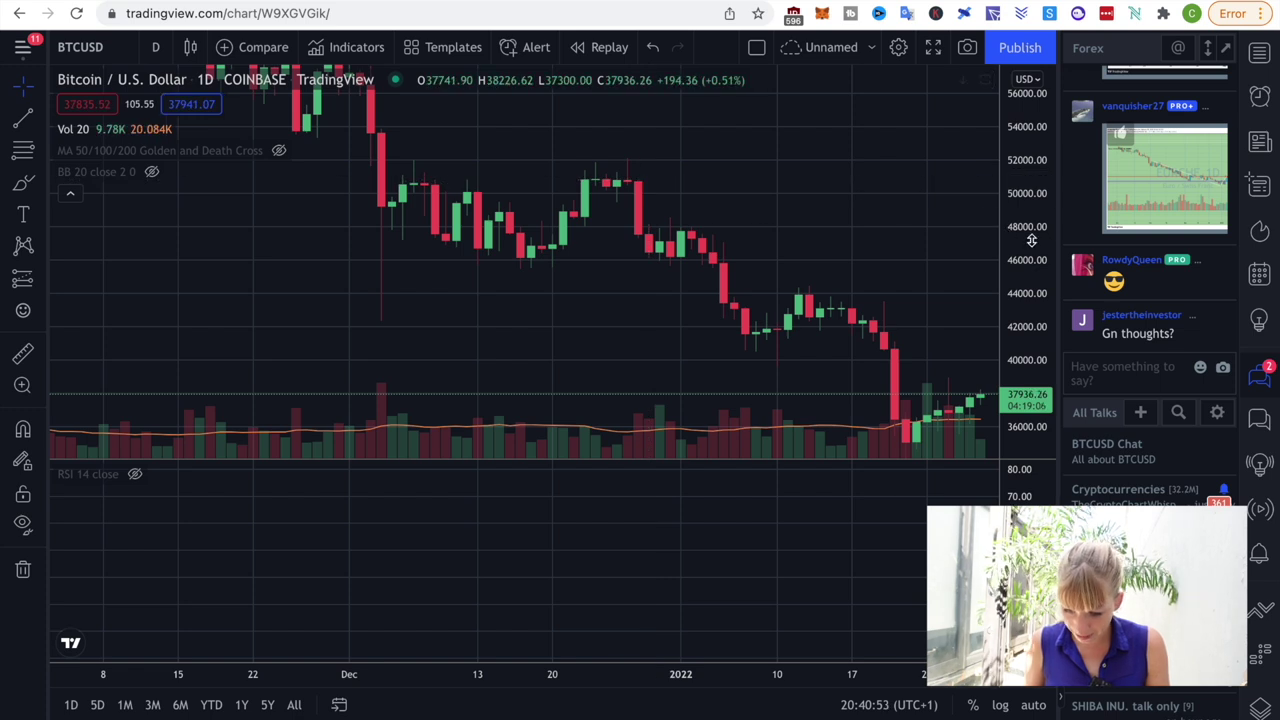
{"action": "left_click_drag", "start_coordinate": [1025, 238], "coordinate": [1028, 180]}
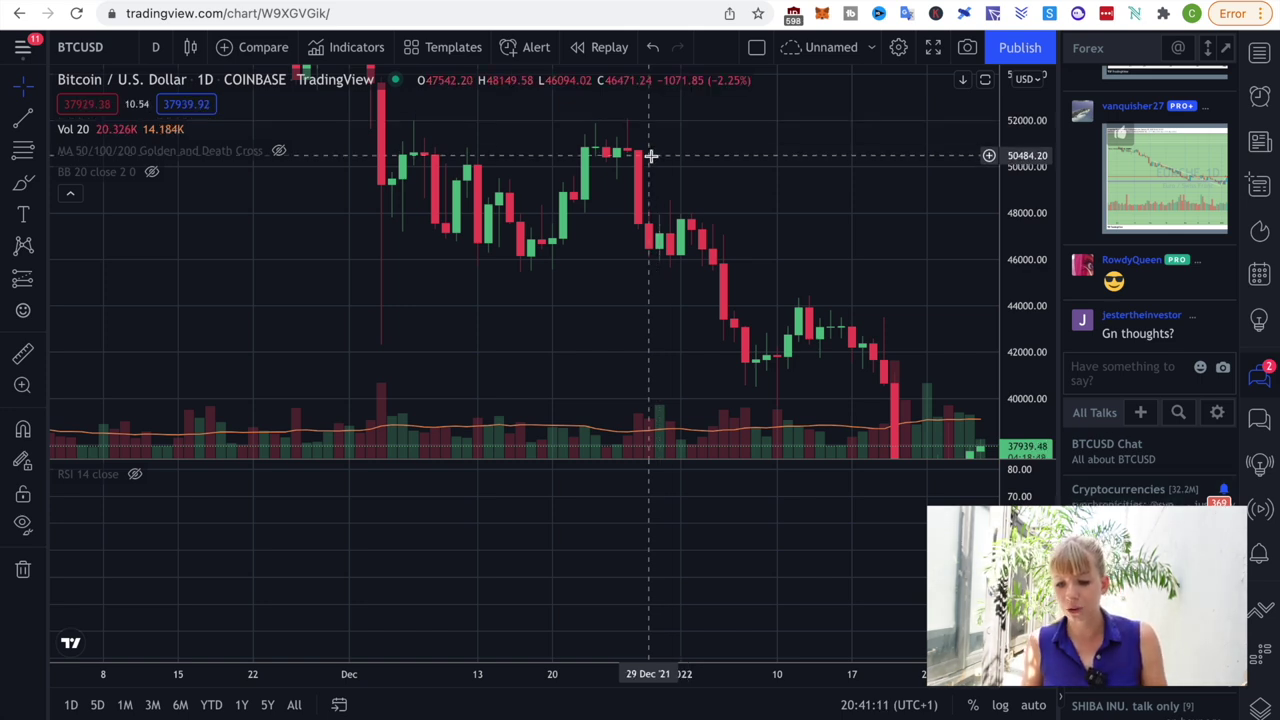
{"action": "scroll", "coordinate": [680, 230], "scroll_direction": "down", "scroll_amount": 2}
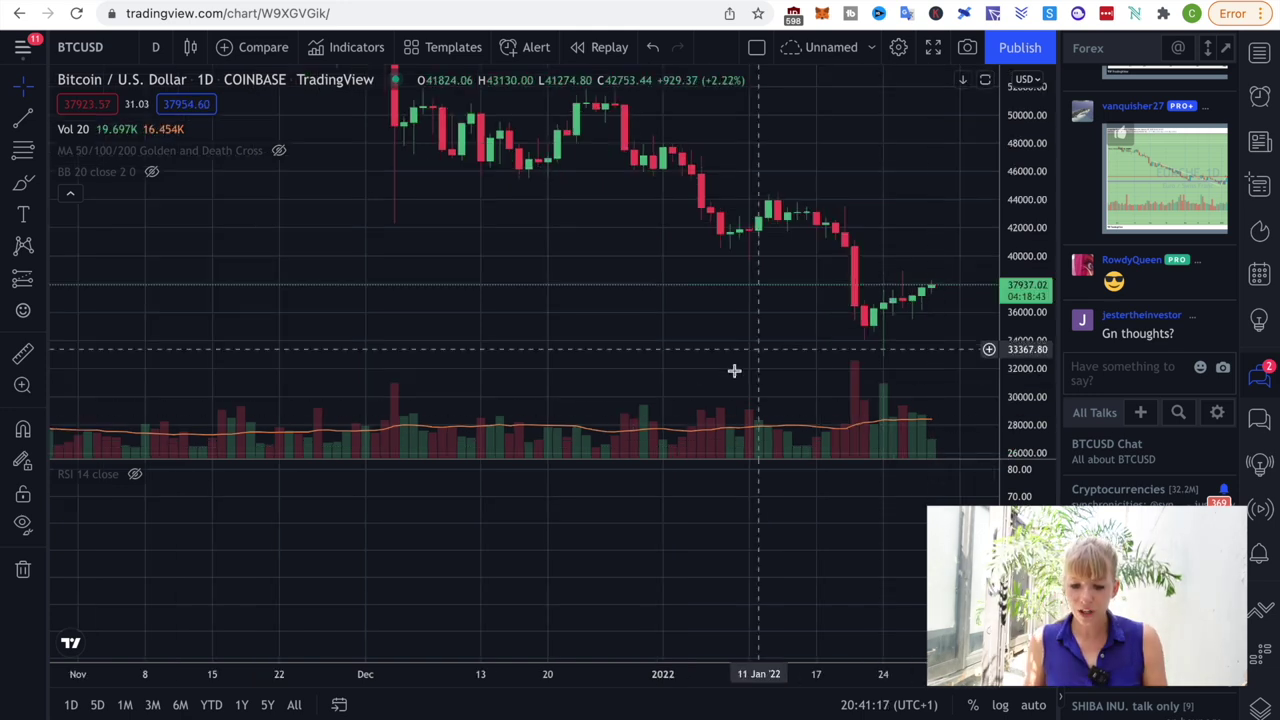